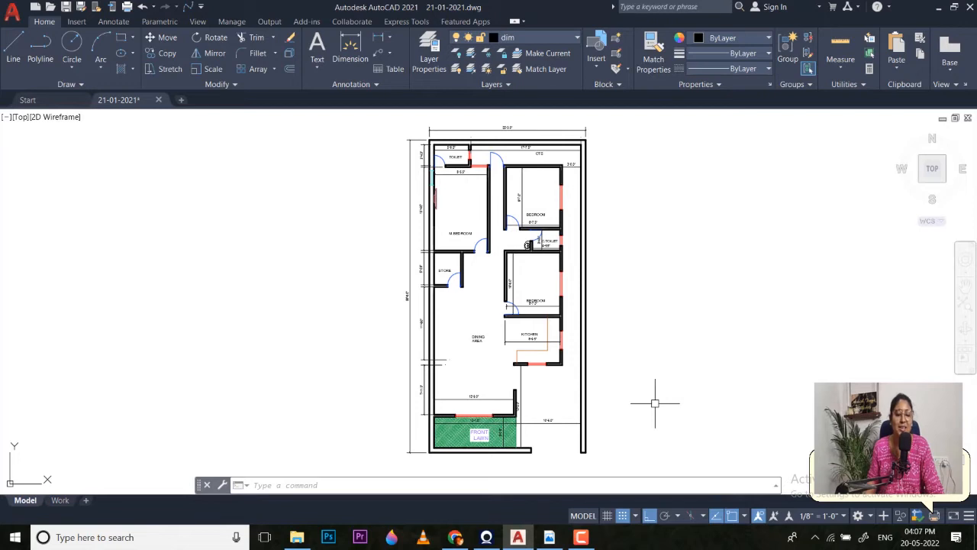
- Examine the reference floor plan's overall layout and the length dimension alongside the outer wall
scroll(654, 403, down, 3)
middle_drag(654, 403, 665, 374)
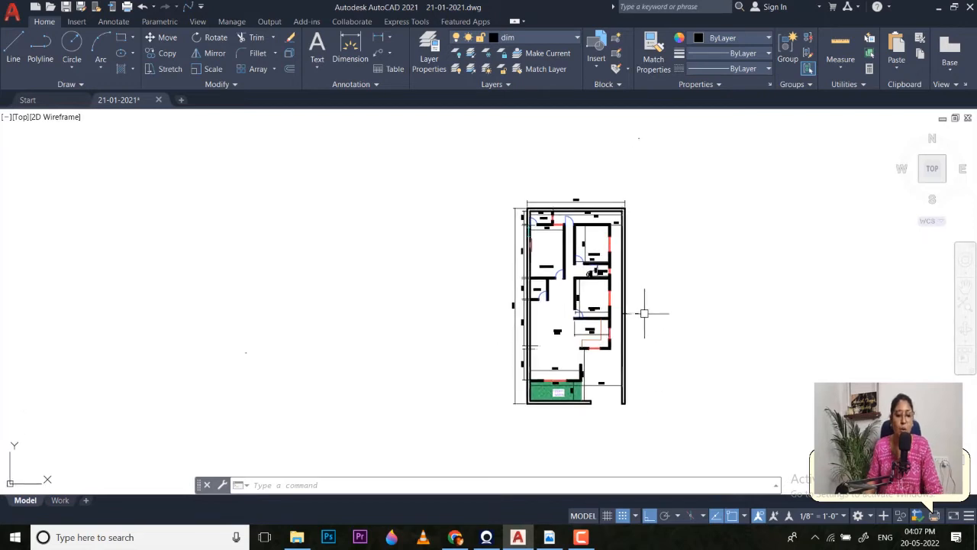
scroll(576, 302, up, 3)
middle_drag(544, 300, 475, 391)
scroll(593, 363, down, 1)
middle_drag(593, 364, 633, 294)
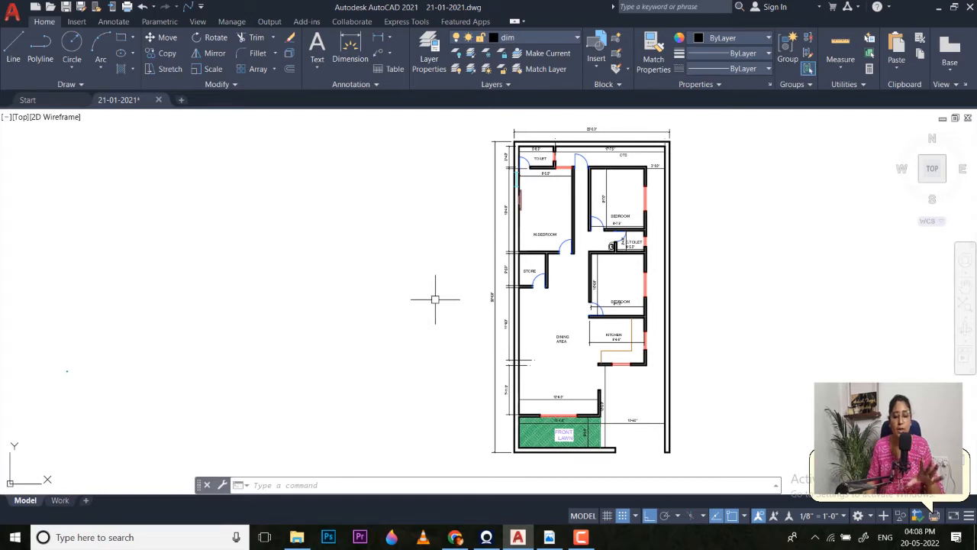
scroll(493, 304, up, 8)
scroll(495, 306, up, 2)
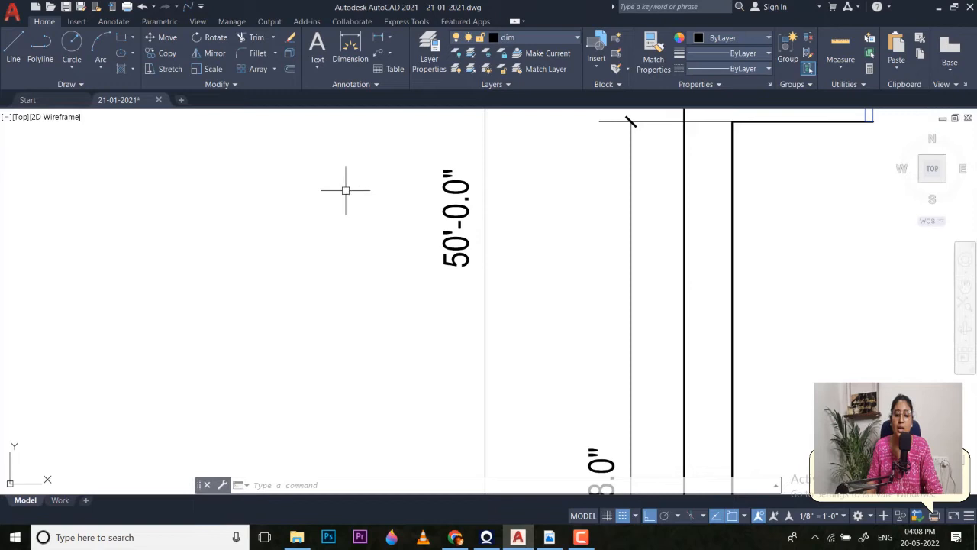
scroll(400, 285, down, 7)
middle_drag(382, 277, 433, 281)
scroll(432, 290, down, 5)
key(Escape)
key(Escape)
scroll(430, 269, down, 2)
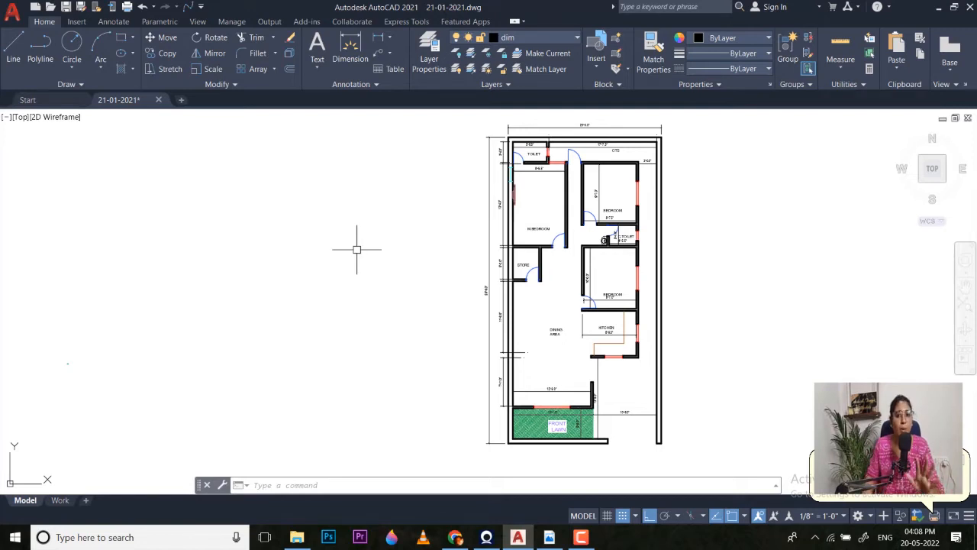
- Review the drawing's length, angle and insertion units, and accept the settings
text(UNIT)
key(Return)
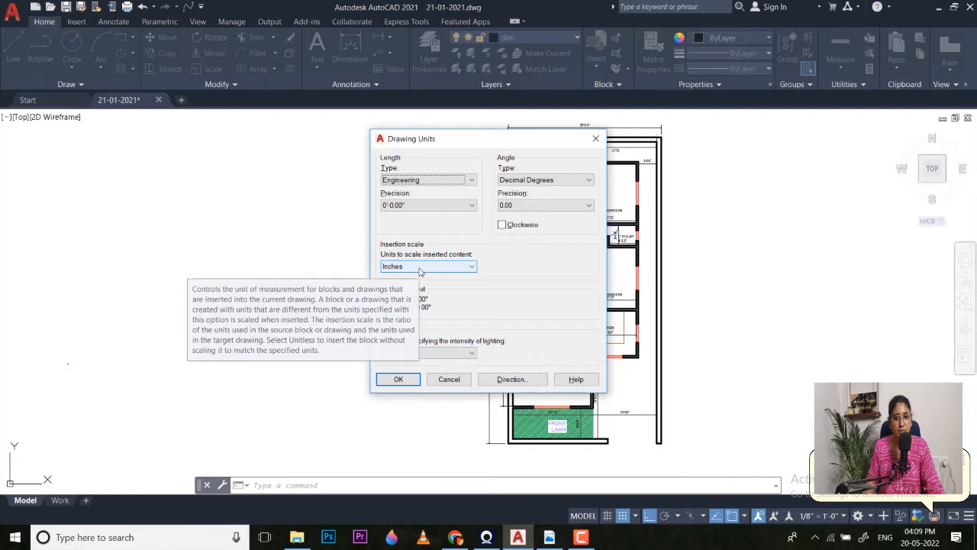
click(397, 379)
- Examine the dimensions around the store room and the overall plot width on the reference floor plan
scroll(334, 262, down, 3)
middle_drag(334, 262, 493, 270)
scroll(661, 271, up, 3)
scroll(607, 291, up, 6)
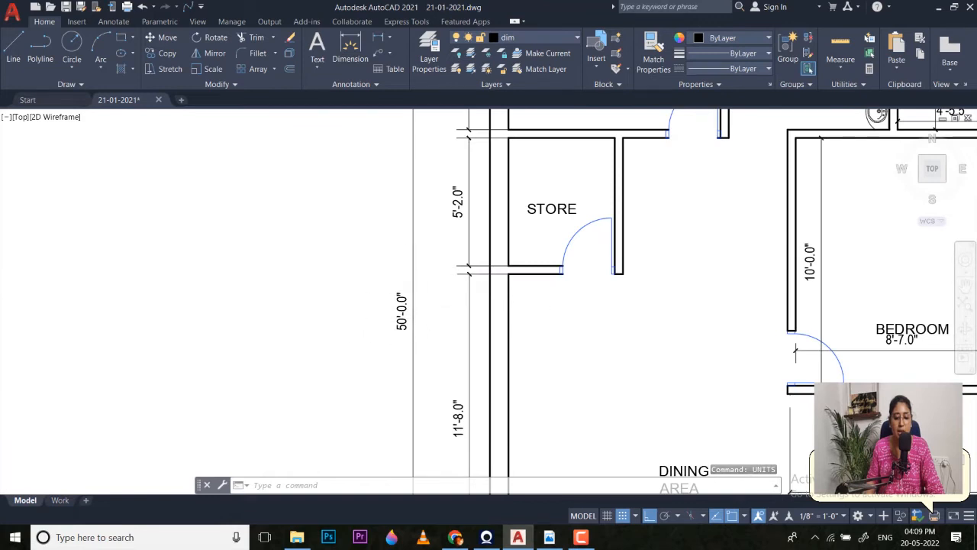
scroll(442, 386, down, 6)
scroll(514, 159, up, 5)
scroll(543, 167, down, 7)
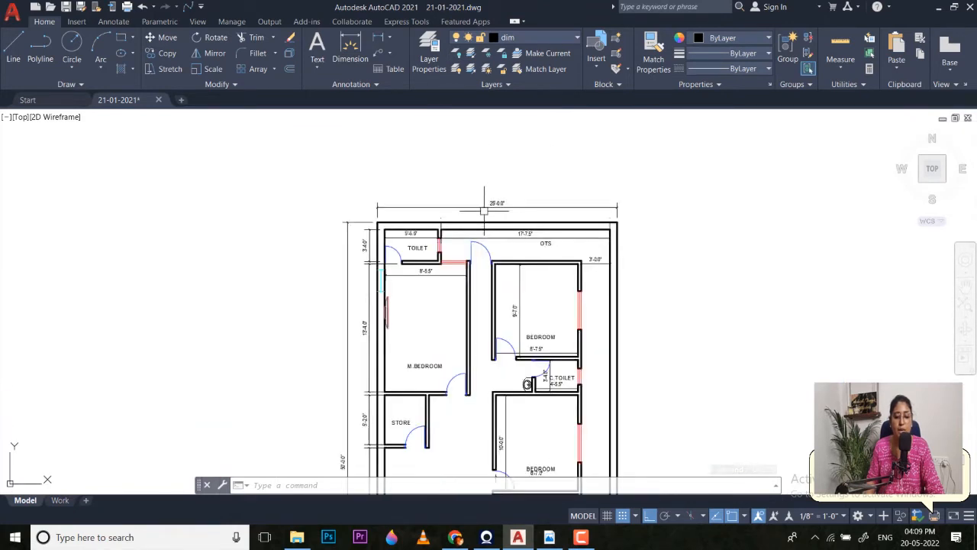
middle_drag(473, 251, 496, 217)
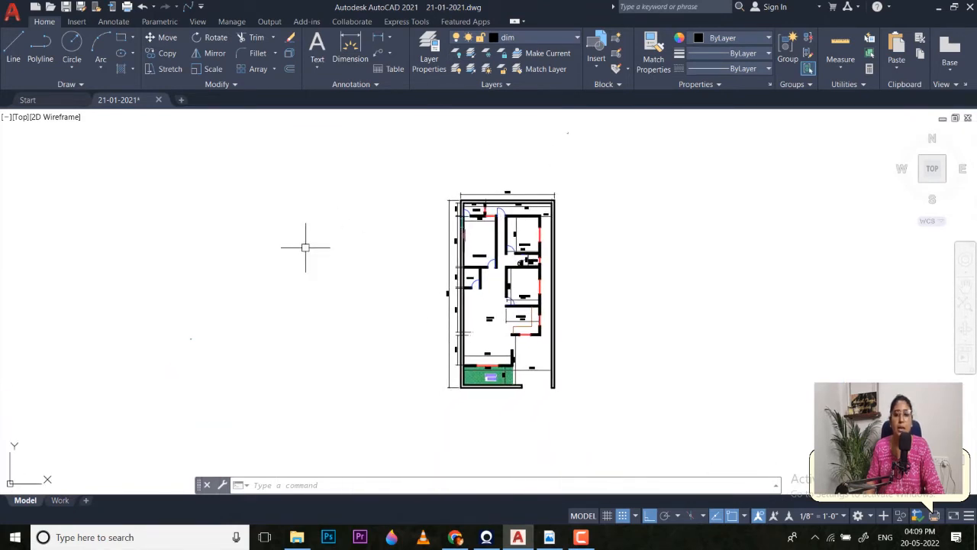
- Survey the full extents of the drawing and locate the empty area beside the reference floor plan
middle_drag(277, 255, 346, 253)
middle_click(346, 253)
middle_click(346, 253)
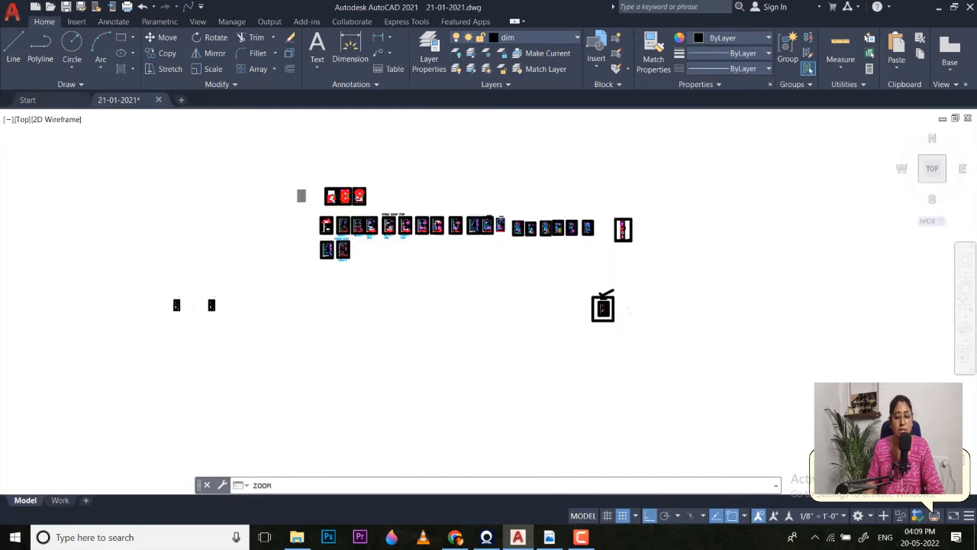
middle_drag(221, 240, 656, 232)
scroll(463, 288, up, 8)
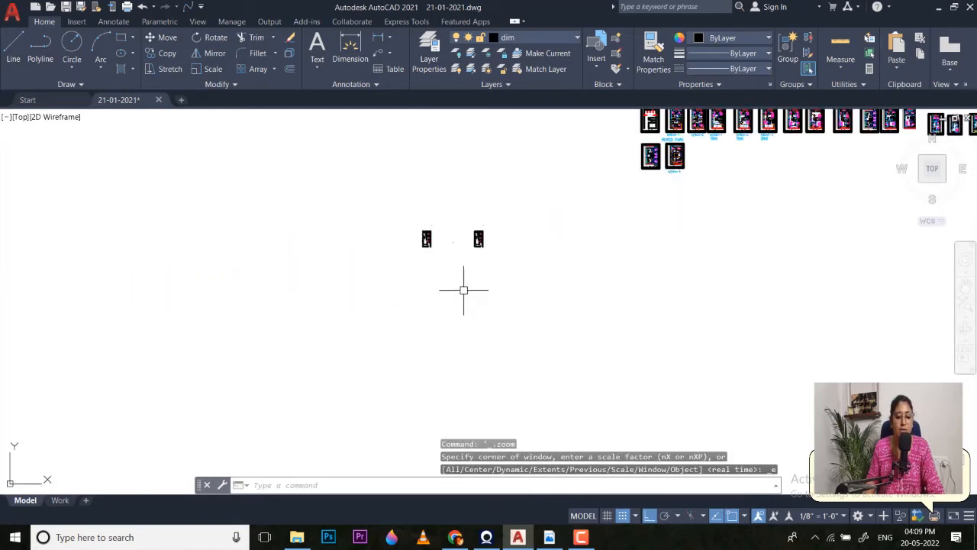
middle_drag(474, 201, 563, 362)
scroll(626, 290, up, 7)
scroll(589, 246, down, 3)
middle_drag(581, 251, 850, 328)
middle_drag(435, 303, 339, 263)
middle_drag(262, 277, 388, 308)
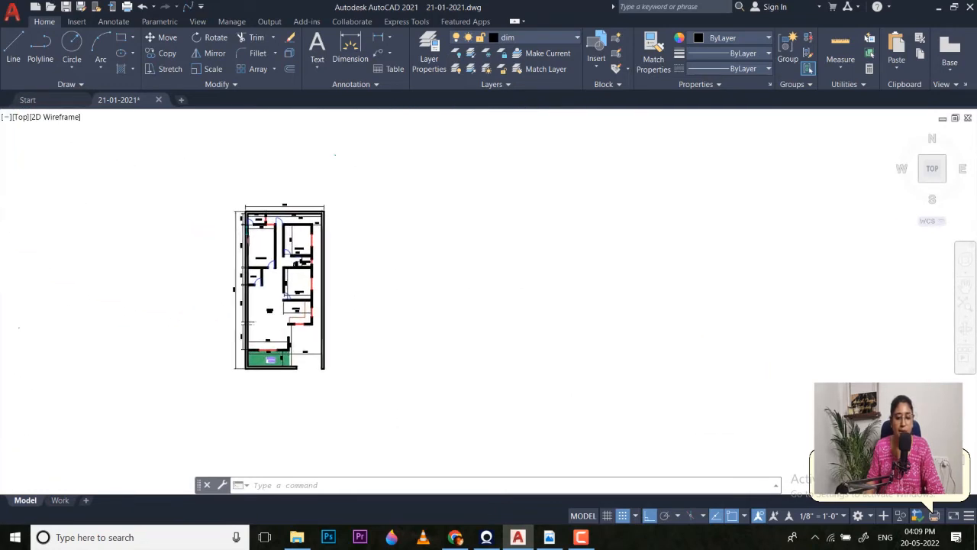
scroll(557, 270, up, 2)
middle_drag(493, 267, 517, 265)
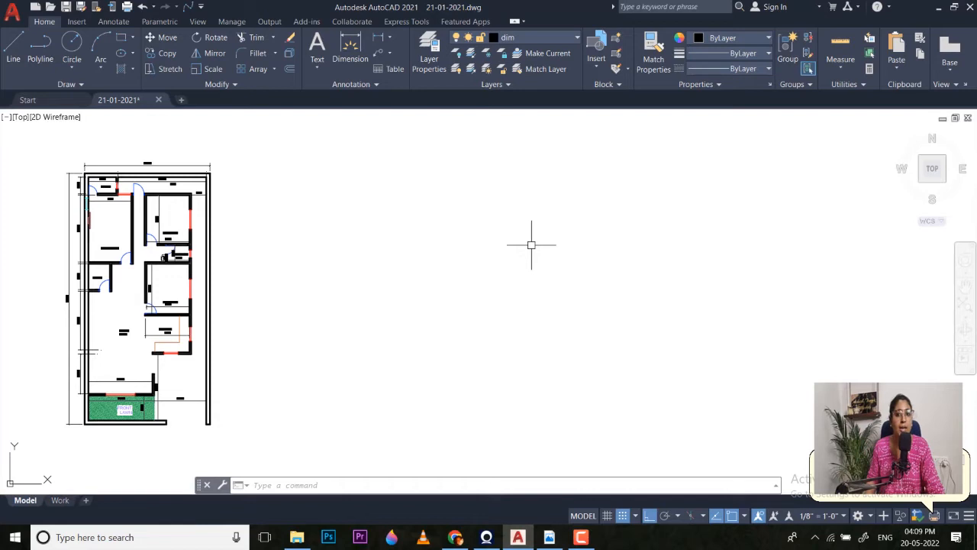
text(ec)
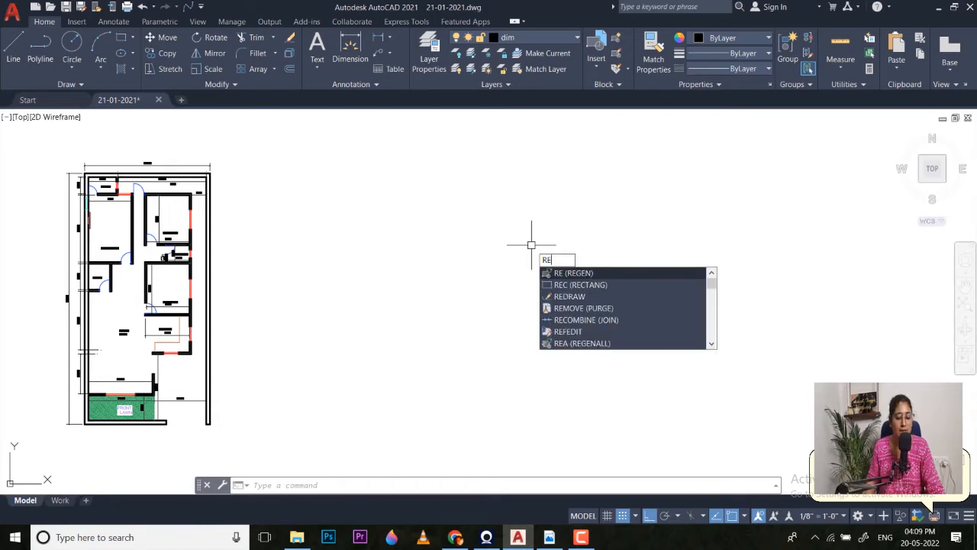
key(Return)
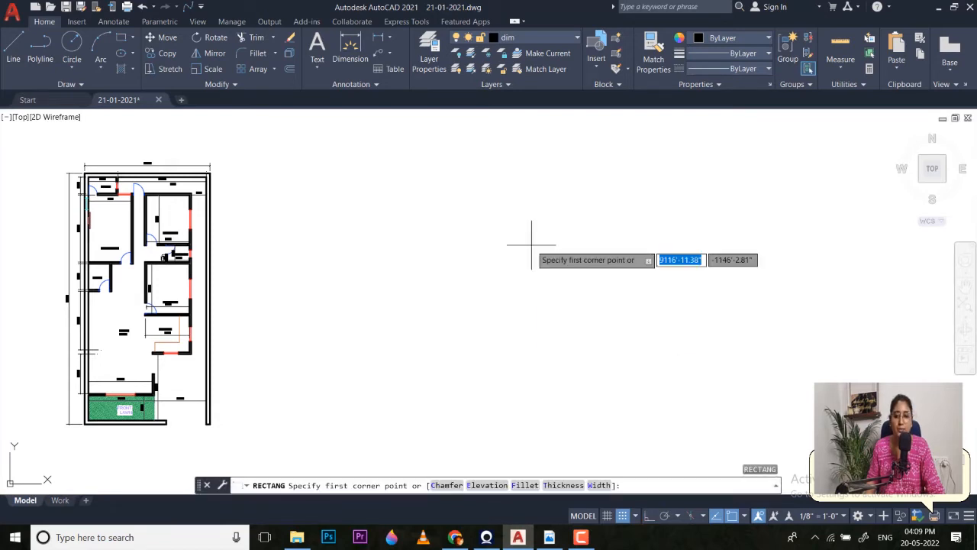
key(Escape)
- Draw a rectangle 50' wide and 25' high in the empty area beside the reference floor plan
text(rec)
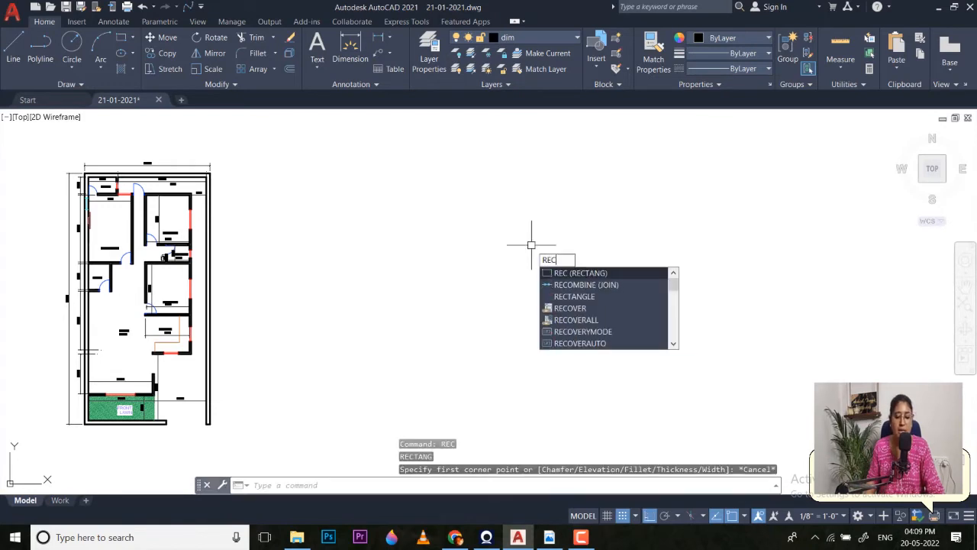
key(Return)
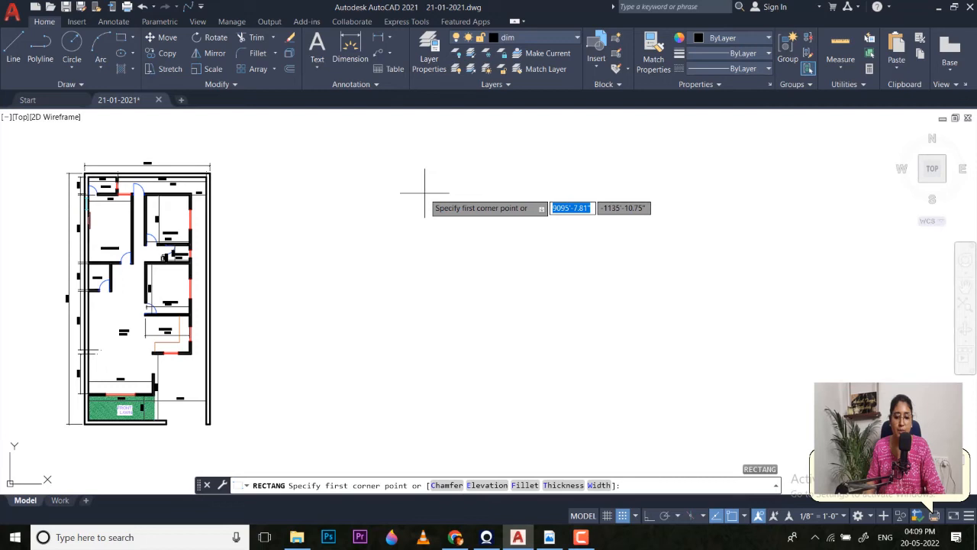
click(581, 537)
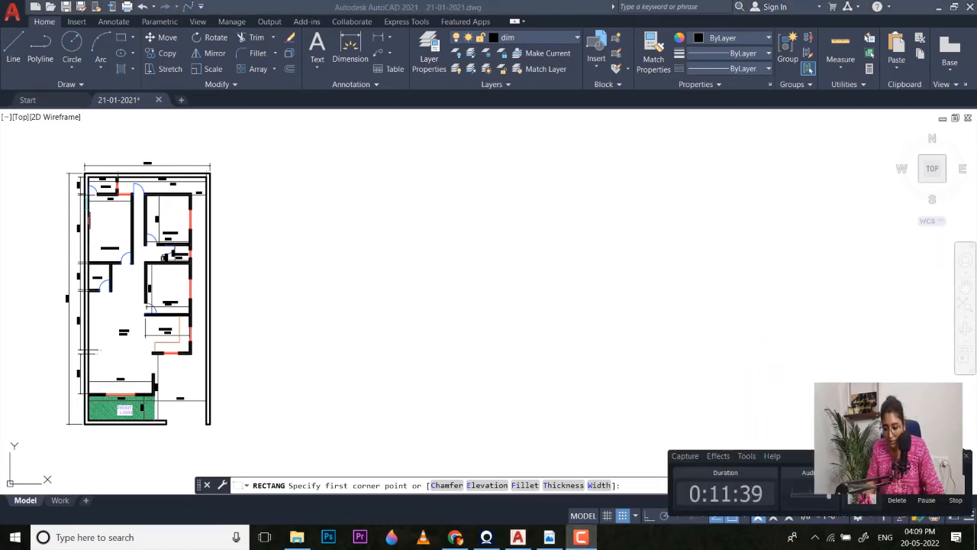
click(925, 499)
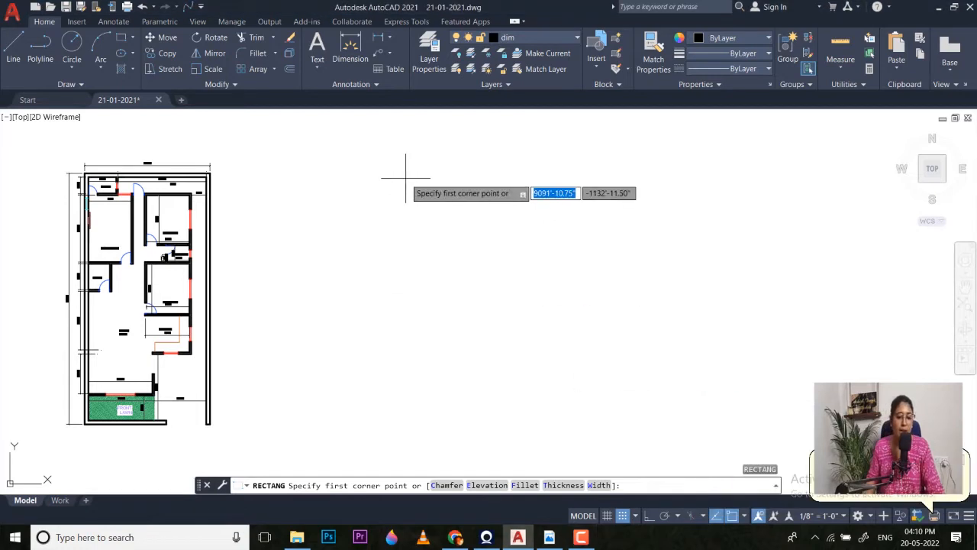
click(405, 178)
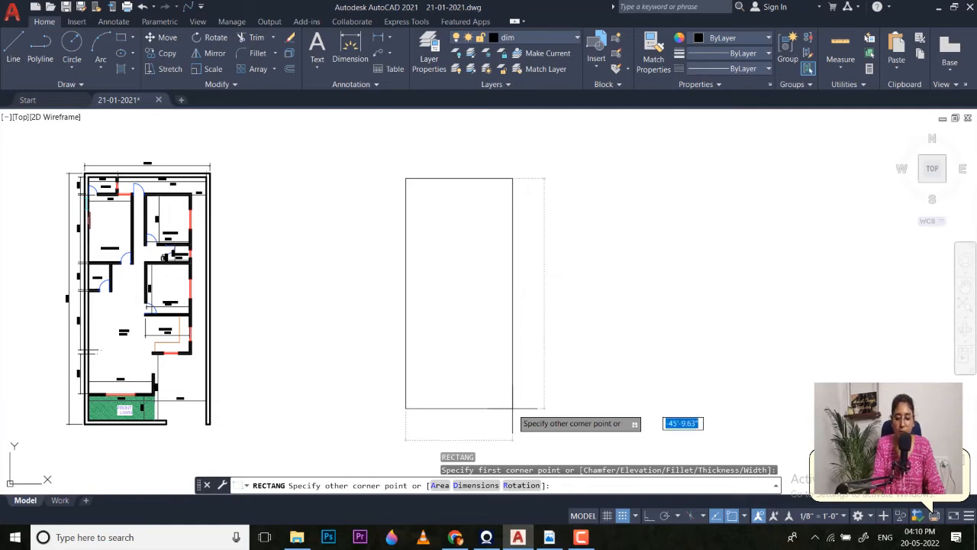
key(Tab)
text(2)
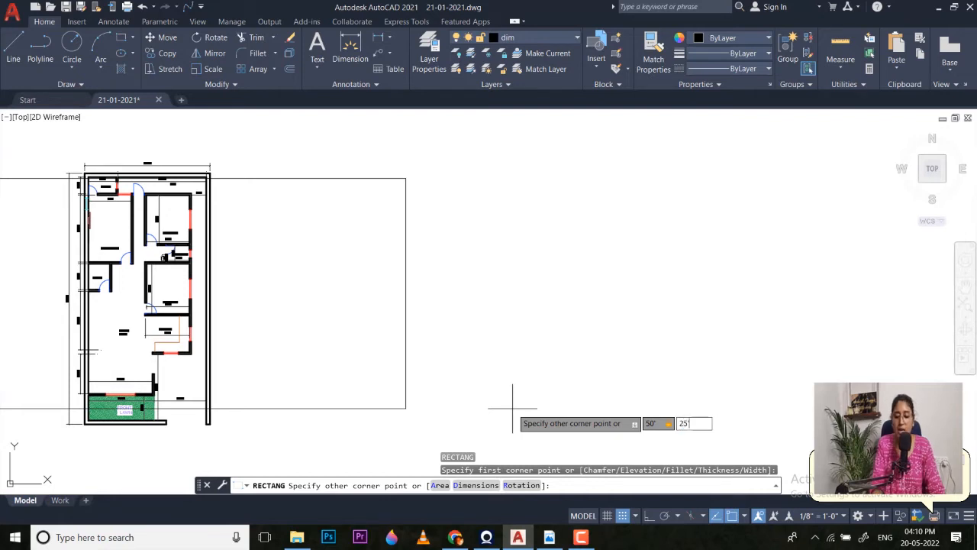
text(5')
key(Return)
- Move the new rectangle straight down until it is level with the reference floor plan
scroll(512, 406, down, 3)
click(578, 338)
click(512, 301)
middle_drag(541, 356, 533, 331)
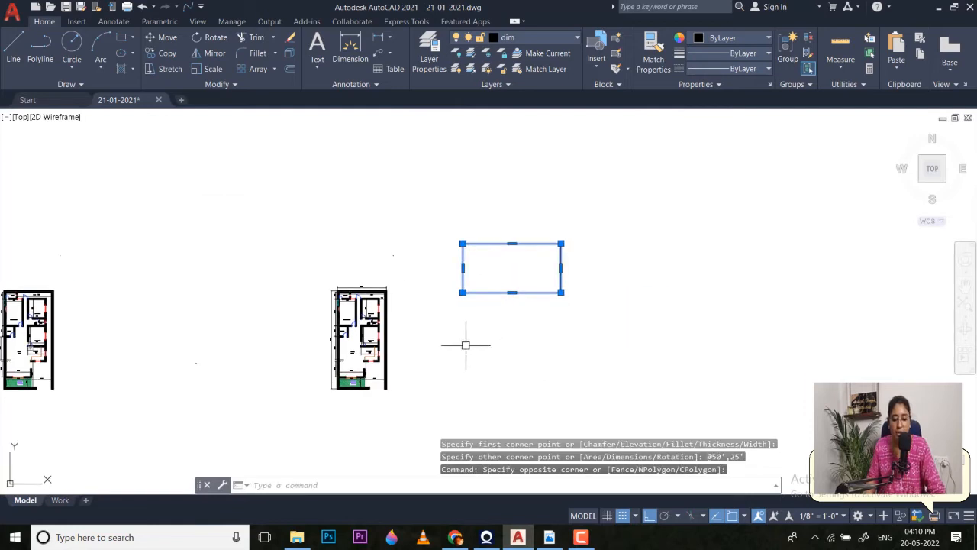
text(,)
key(Return)
key(Escape)
click(456, 254)
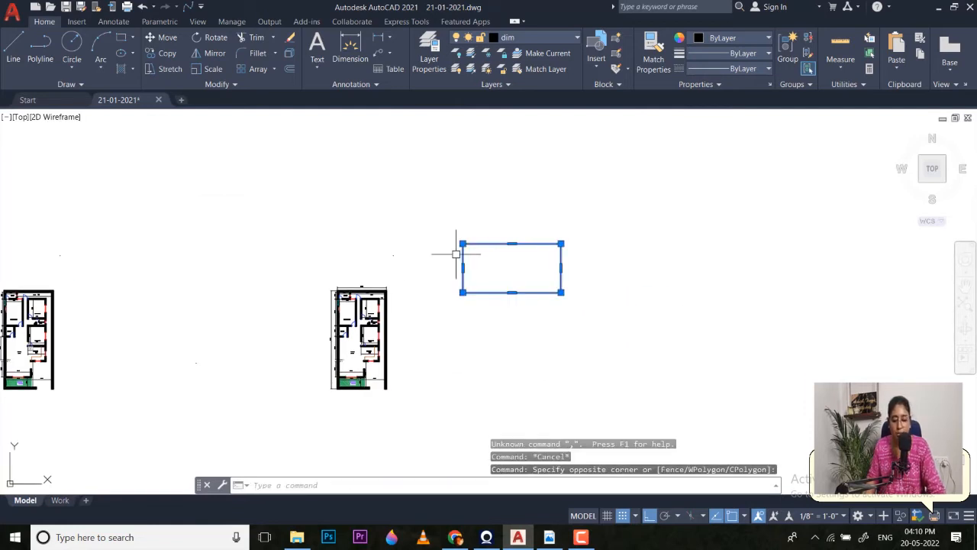
text(m)
key(Return)
click(446, 250)
click(438, 313)
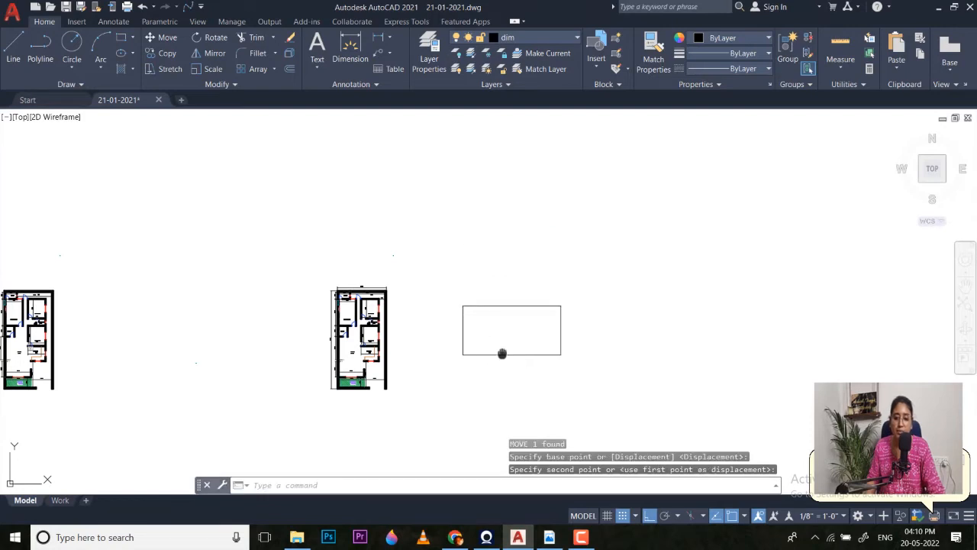
- Rotate the rectangle a quarter turn clockwise about its lower-right corner so it stands upright
scroll(482, 343, up, 4)
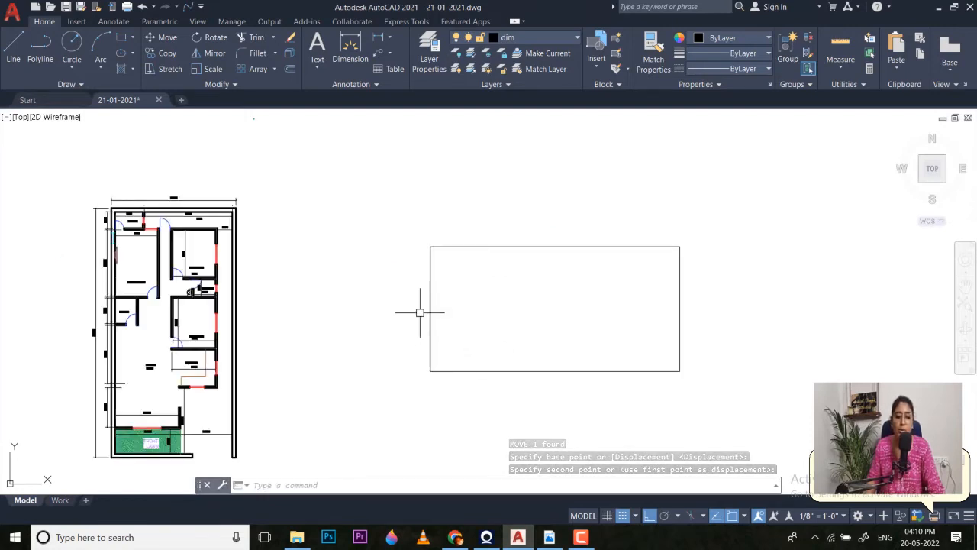
middle_drag(449, 329, 449, 318)
click(510, 403)
click(447, 352)
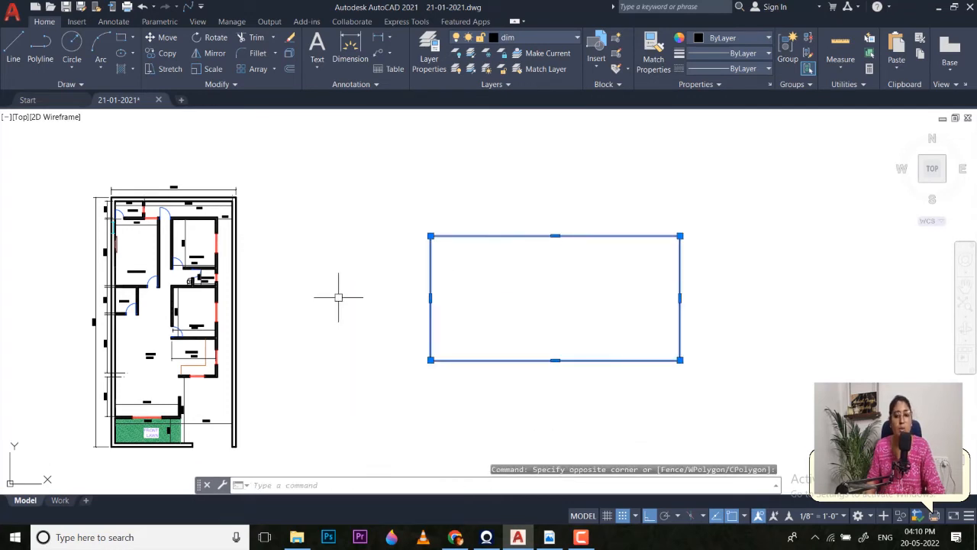
text(ro)
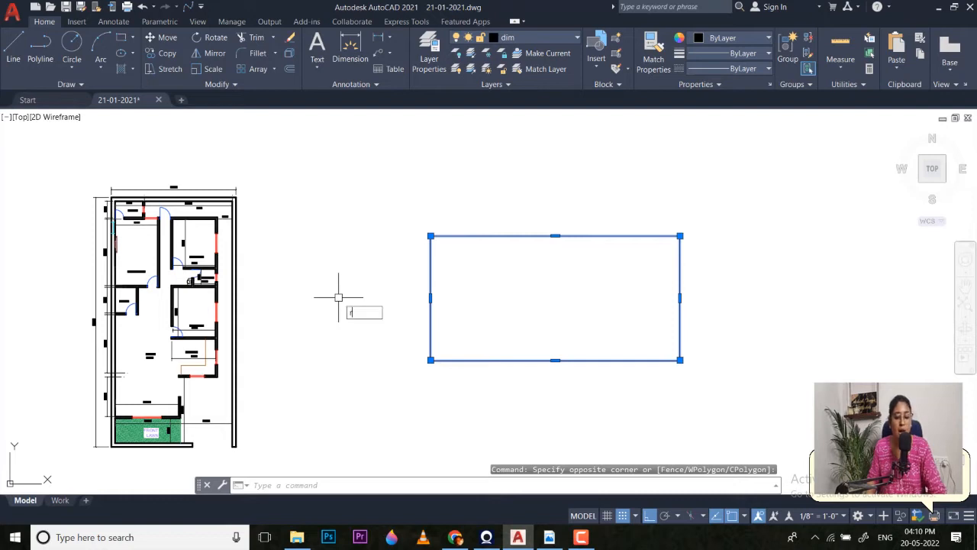
key(Return)
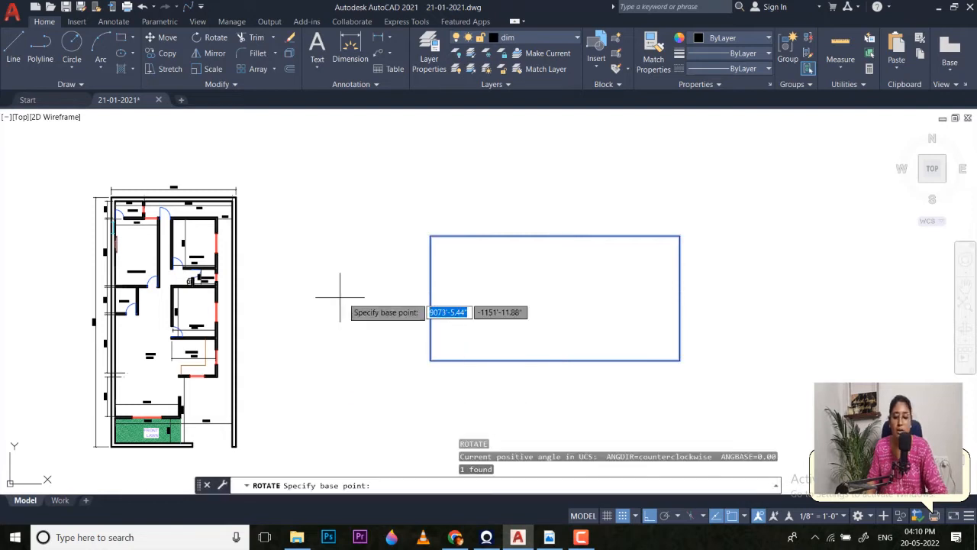
click(679, 360)
click(671, 407)
- Move the upright rectangle next to the reference floor plan, with Ortho mode turned off for free placement
click(756, 318)
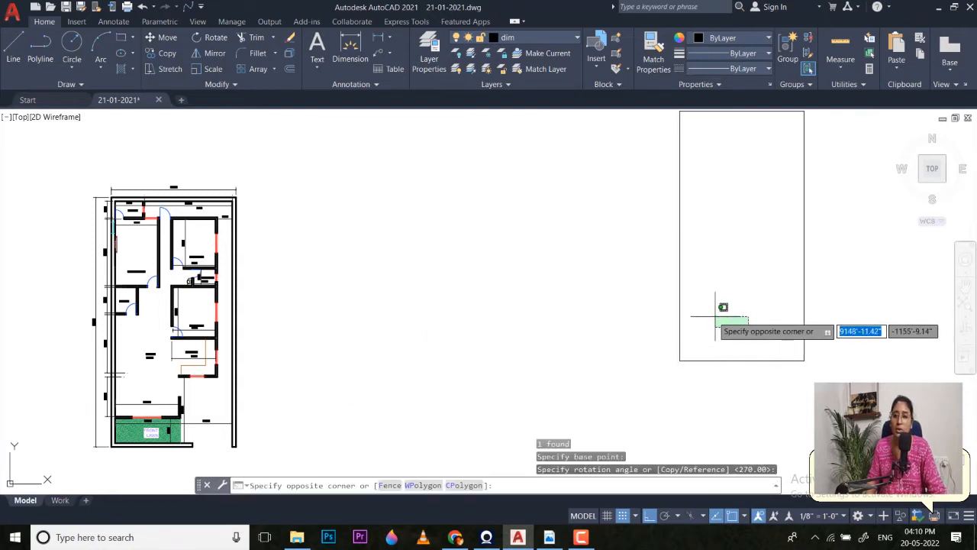
click(646, 298)
text(m)
key(Return)
click(645, 296)
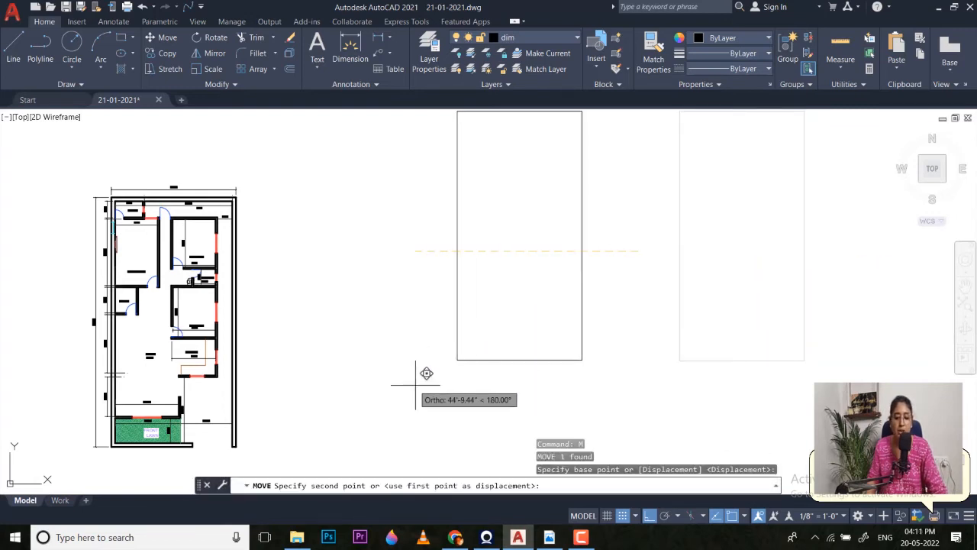
key(F8)
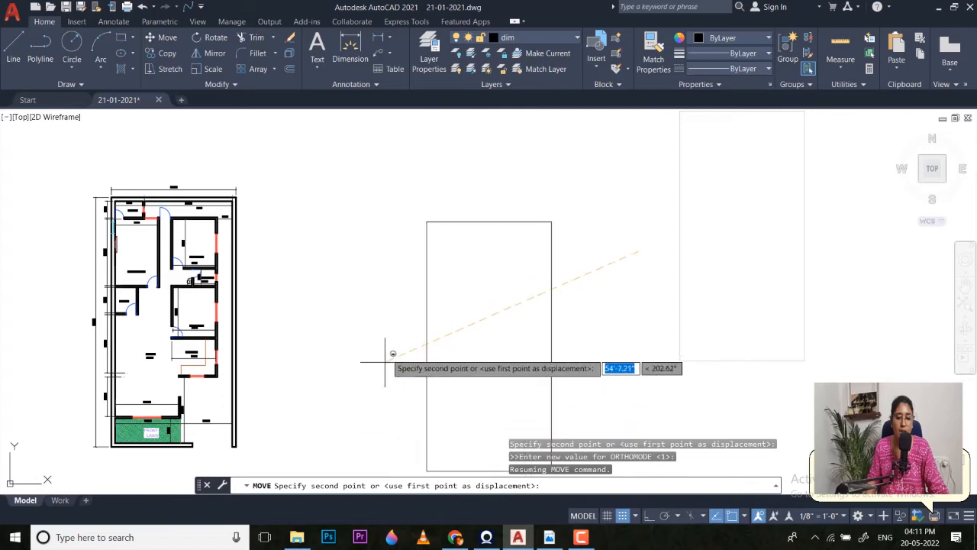
click(367, 330)
key(Escape)
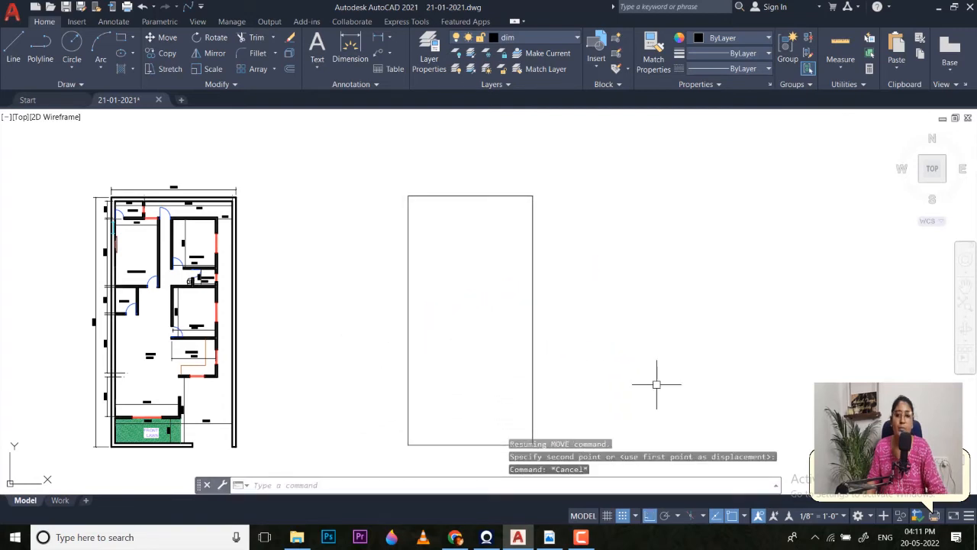
scroll(603, 344, down, 2)
middle_drag(603, 344, 584, 328)
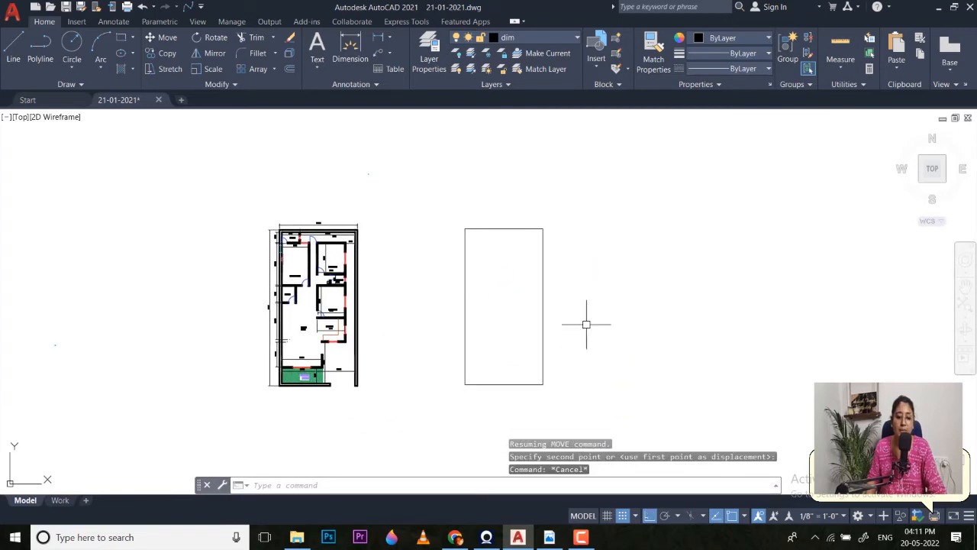
scroll(300, 239, up, 5)
scroll(694, 312, down, 4)
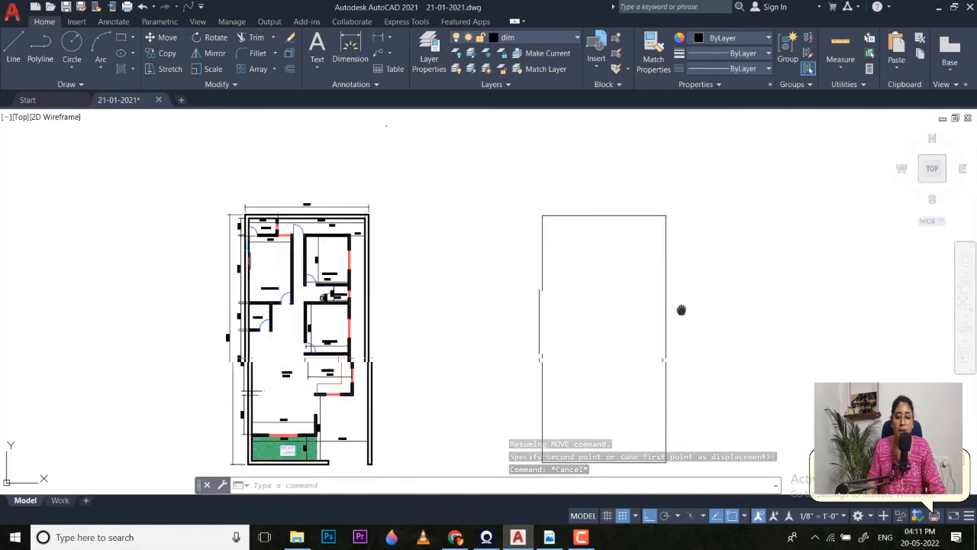
middle_drag(694, 312, 585, 294)
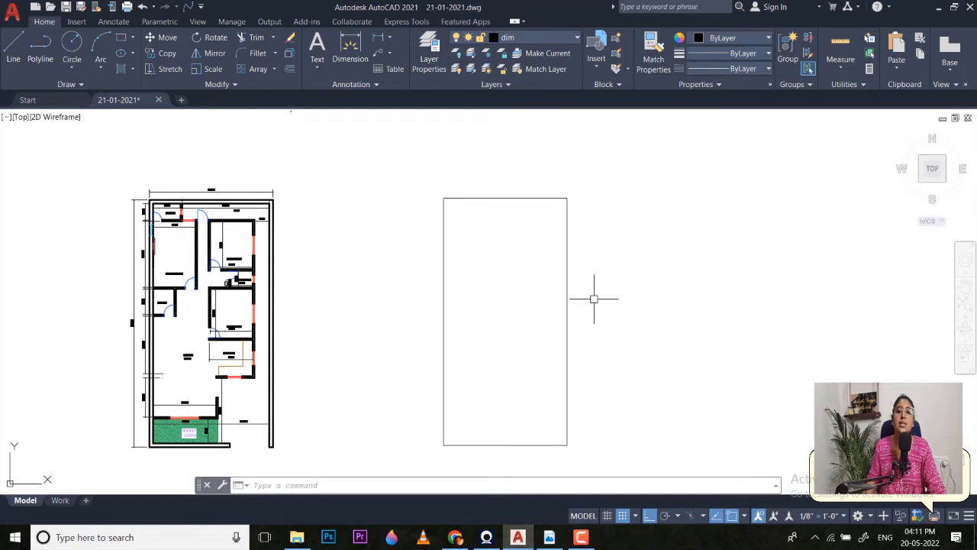
scroll(608, 283, down, 2)
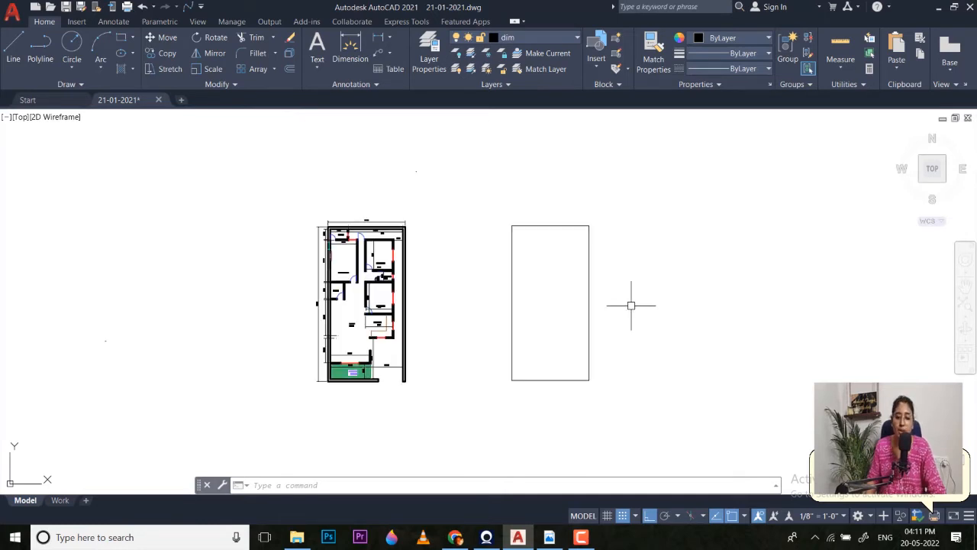
- Draw a second rectangle 25' wide and 50' high in the empty area beside the upright plot outline
middle_drag(633, 306, 580, 313)
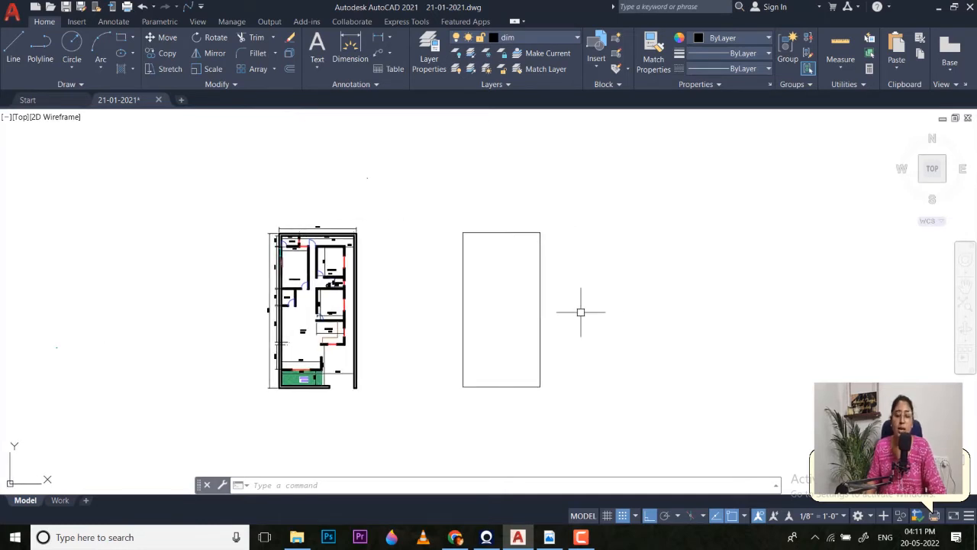
text(c)
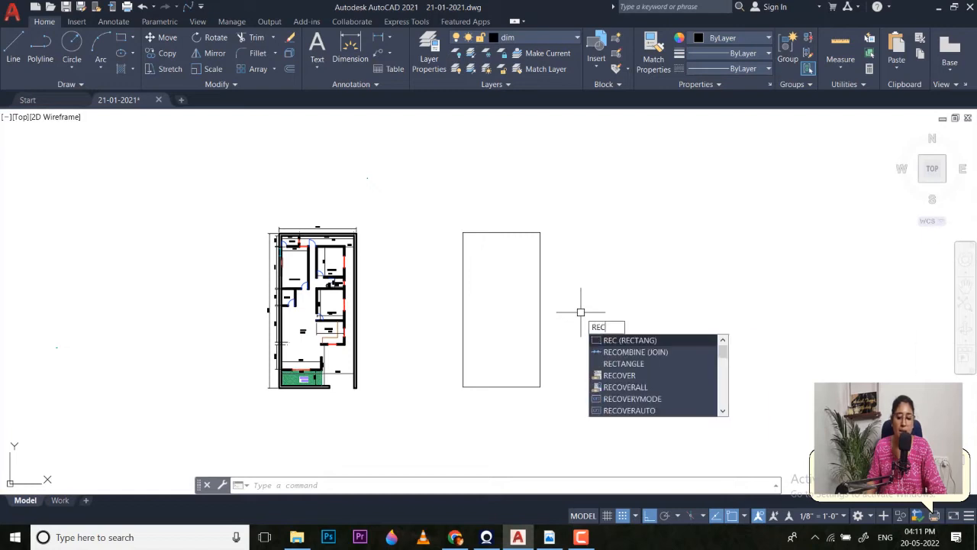
key(Return)
click(618, 242)
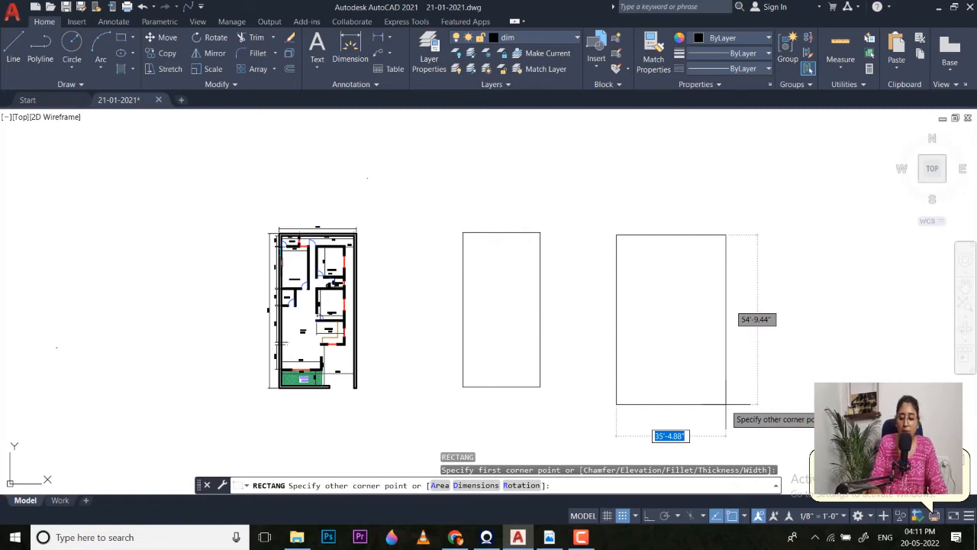
text(25)
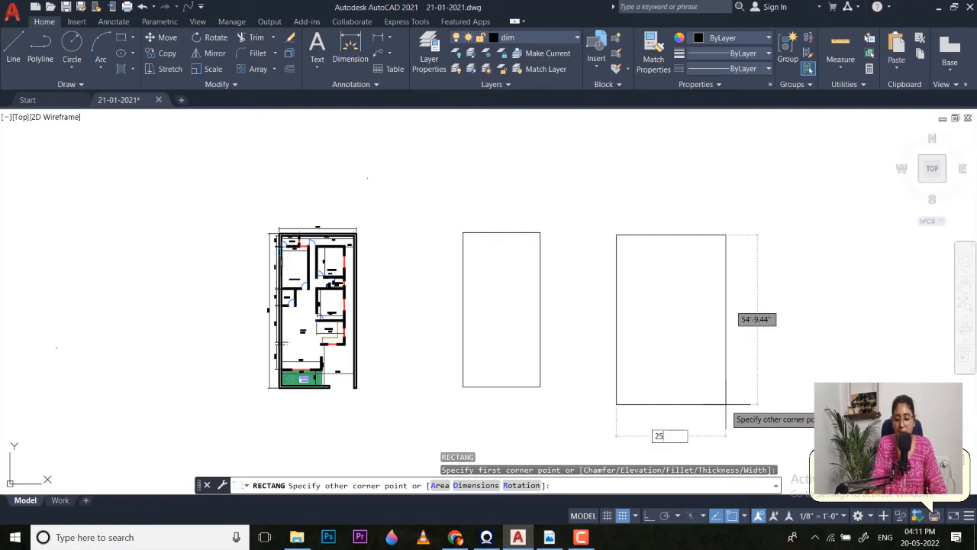
text(',)
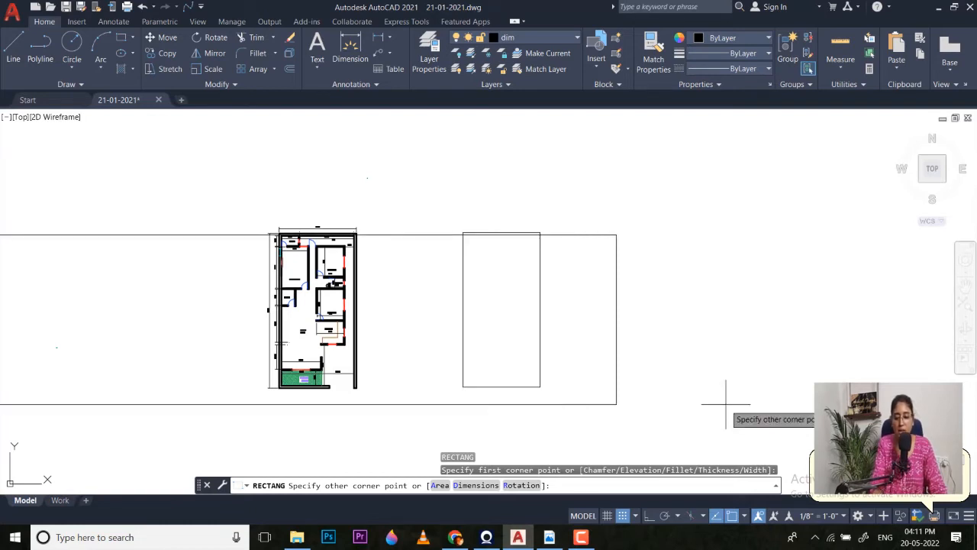
text(50')
key(Return)
- Move the second rectangle straight down until it is roughly level with the plot outline
click(742, 277)
click(607, 203)
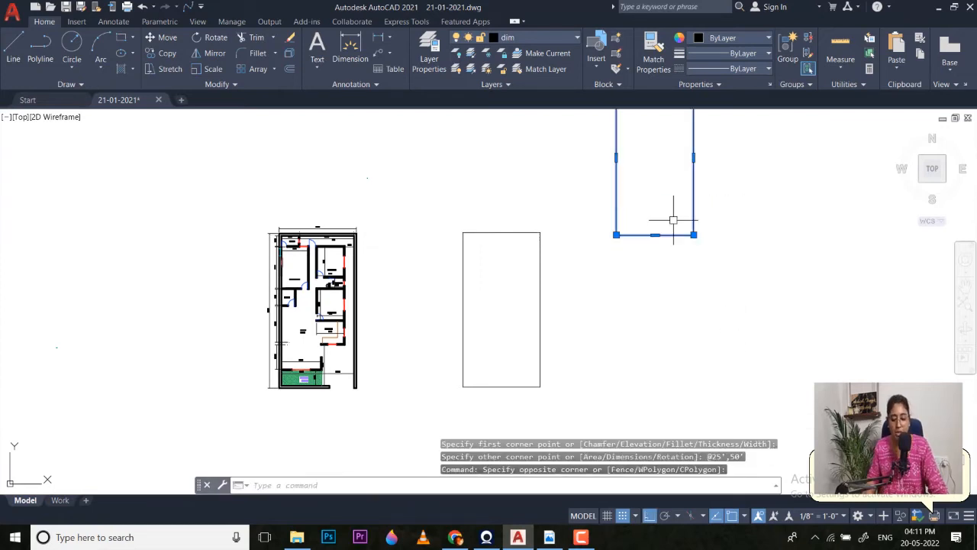
text(m)
key(Return)
click(749, 173)
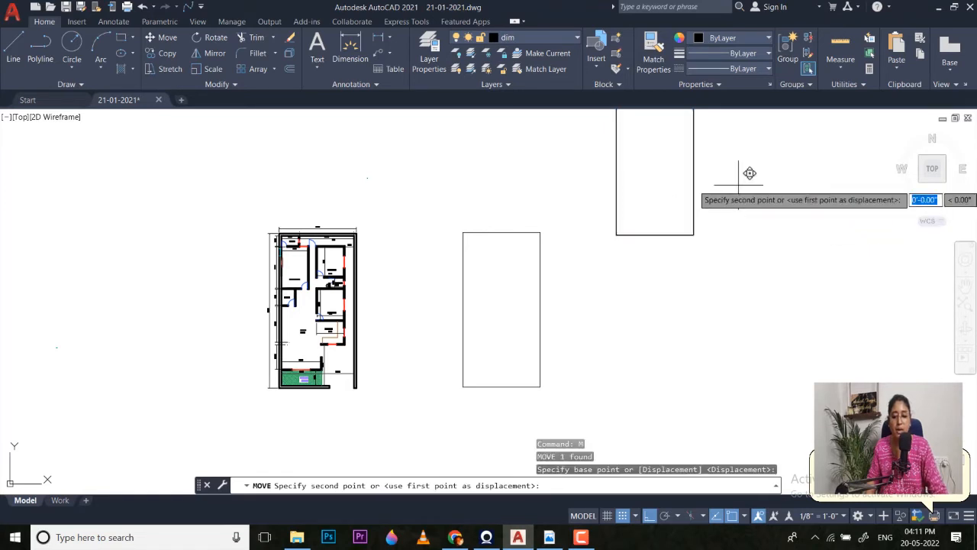
click(753, 334)
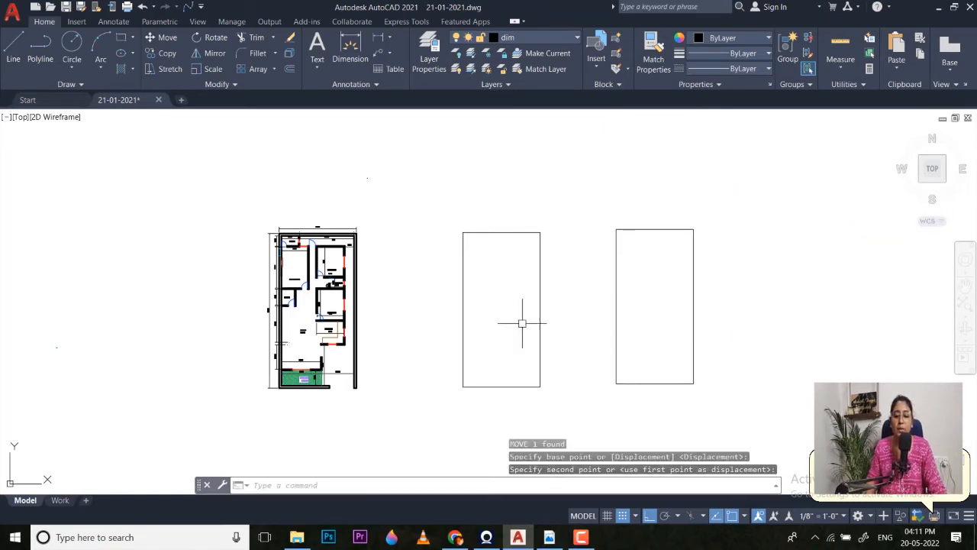
- Erase the second rectangle, leaving only the original plot outline beside the reference plan
click(739, 282)
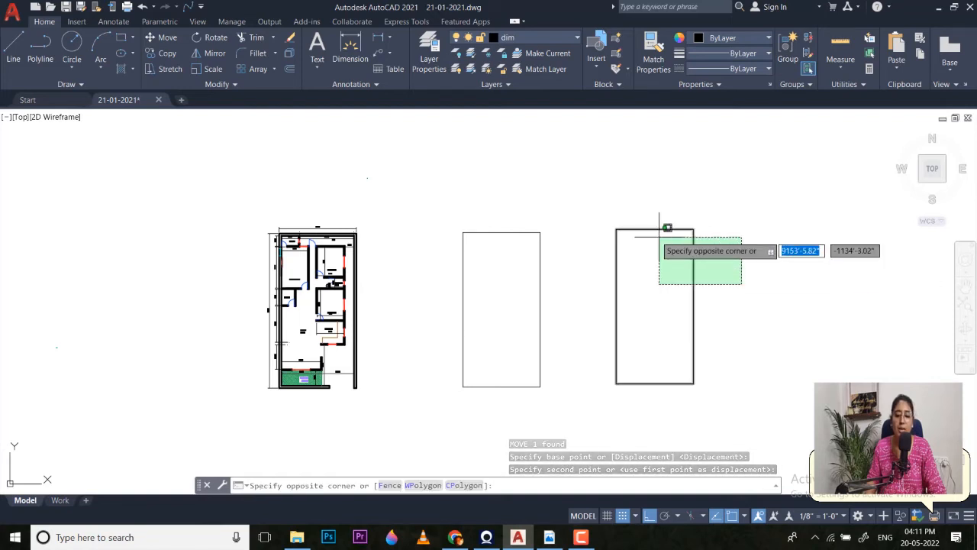
click(597, 190)
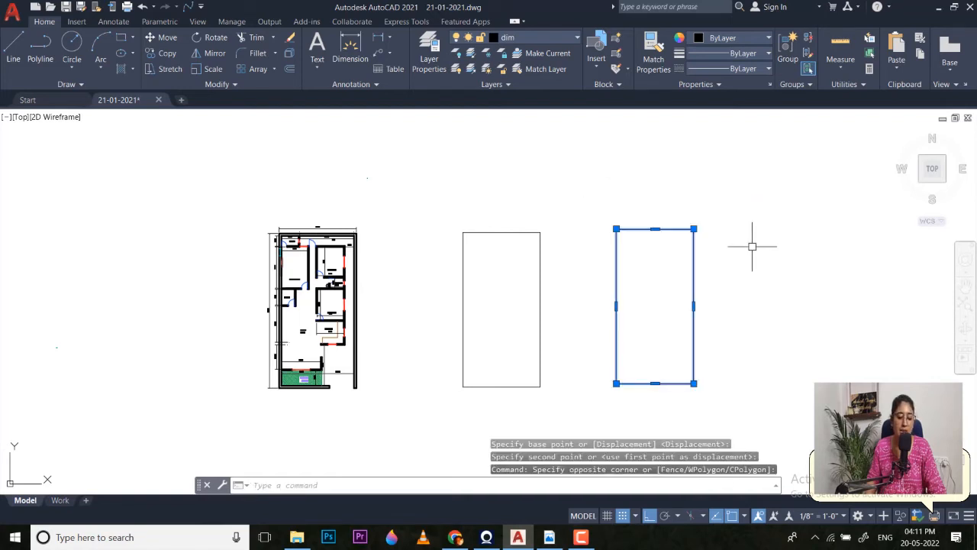
text(e)
key(Return)
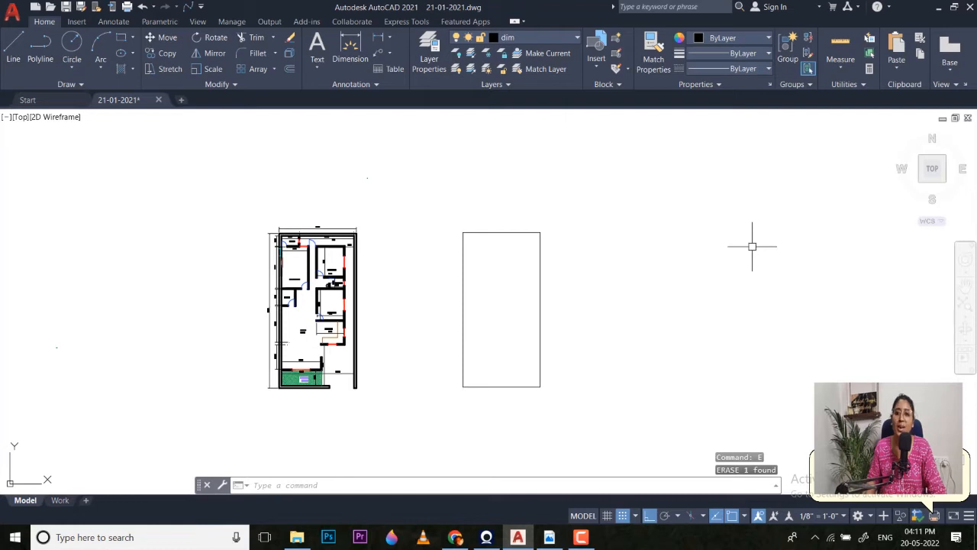
- Save the drawing with the plot outline beside the reference floor plan
mouse_move(463, 268)
middle_down()
mouse_move(519, 239)
mouse_move(544, 255)
mouse_move(565, 241)
middle_up()
scroll(493, 224, up, 2)
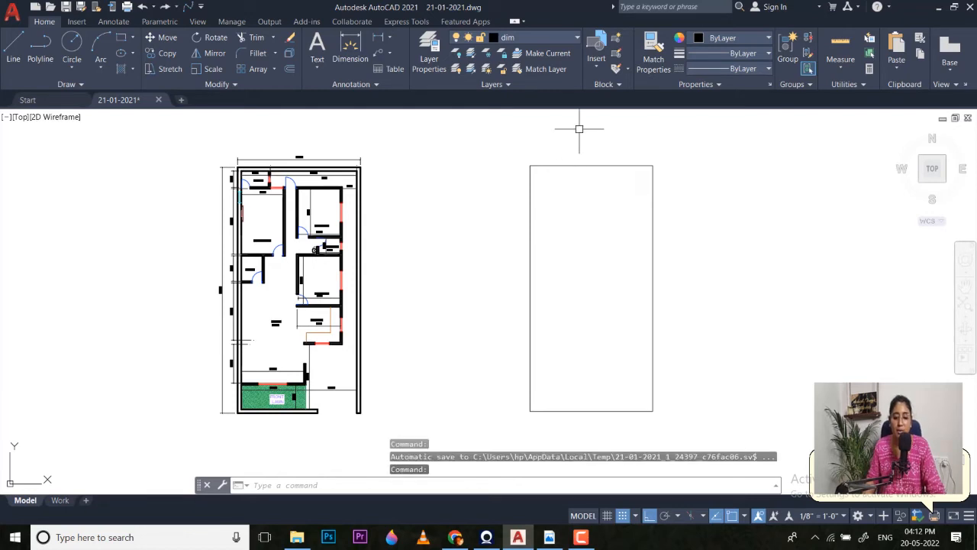
middle_drag(558, 235, 552, 235)
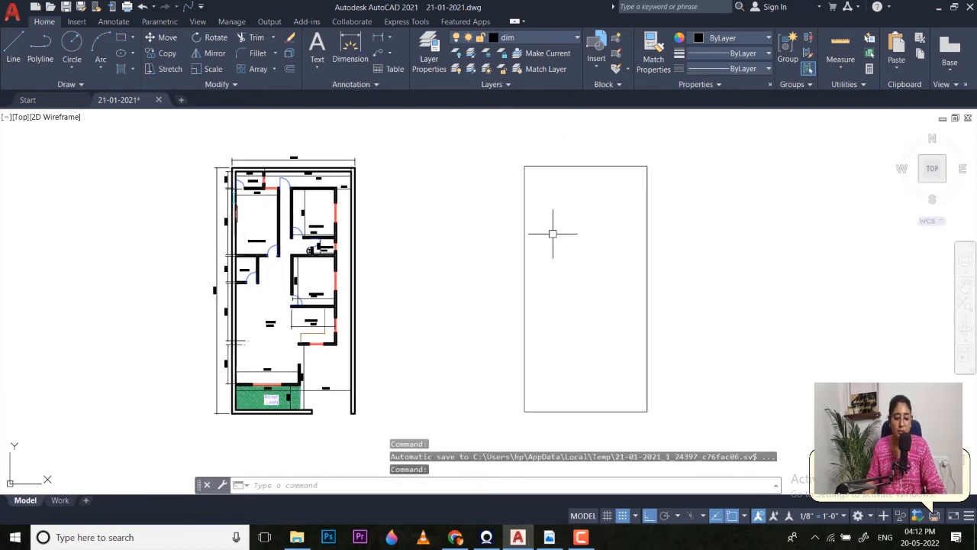
key(ctrl+s)
middle_drag(562, 237, 524, 224)
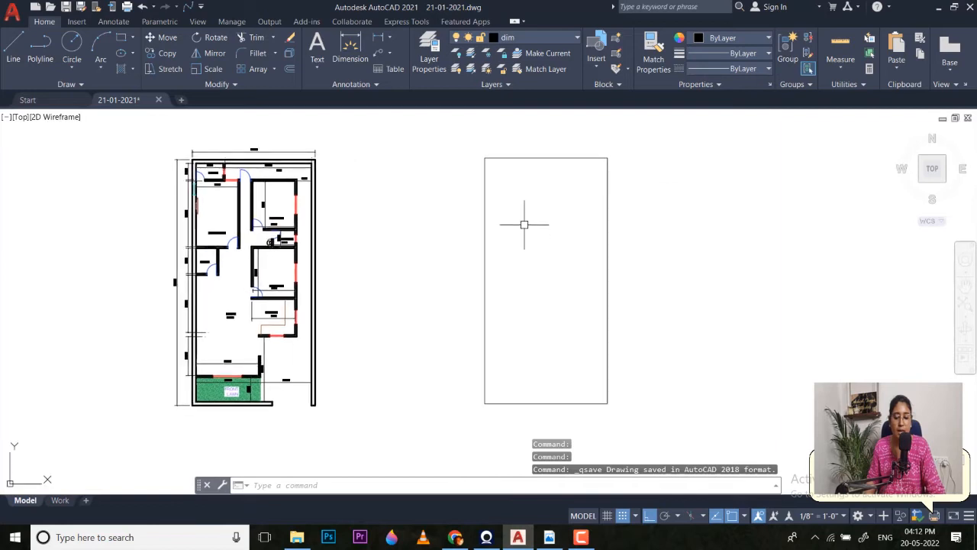
click(523, 178)
click(466, 142)
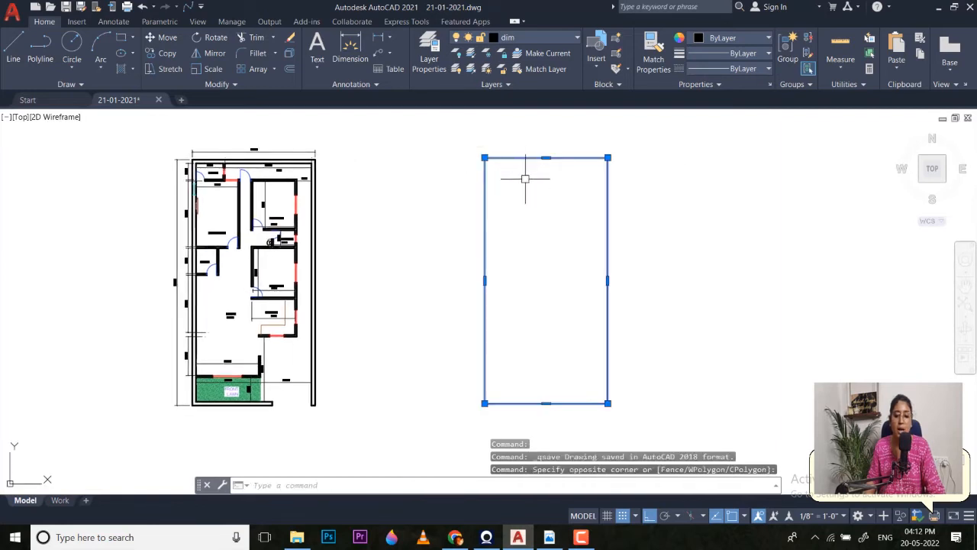
key(Escape)
key(Escape)
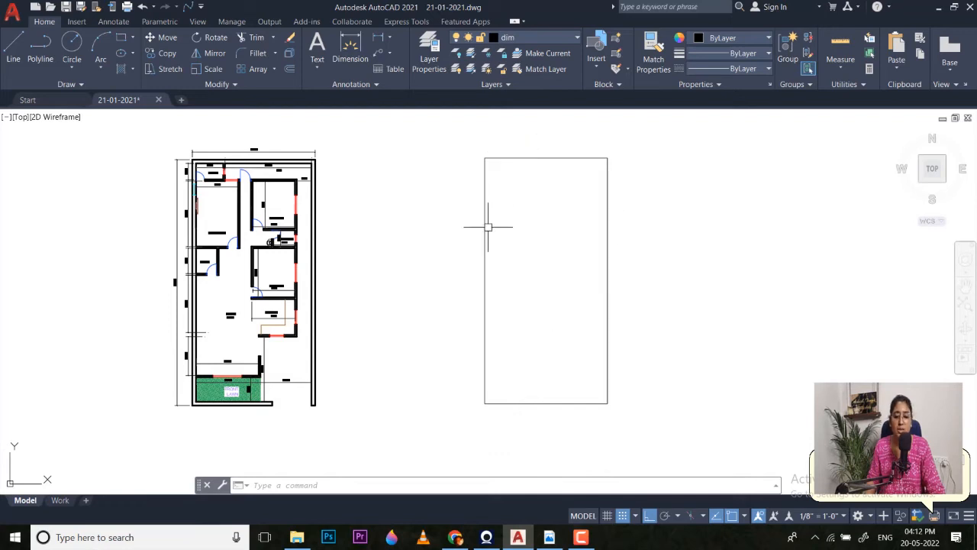
middle_drag(497, 236, 448, 244)
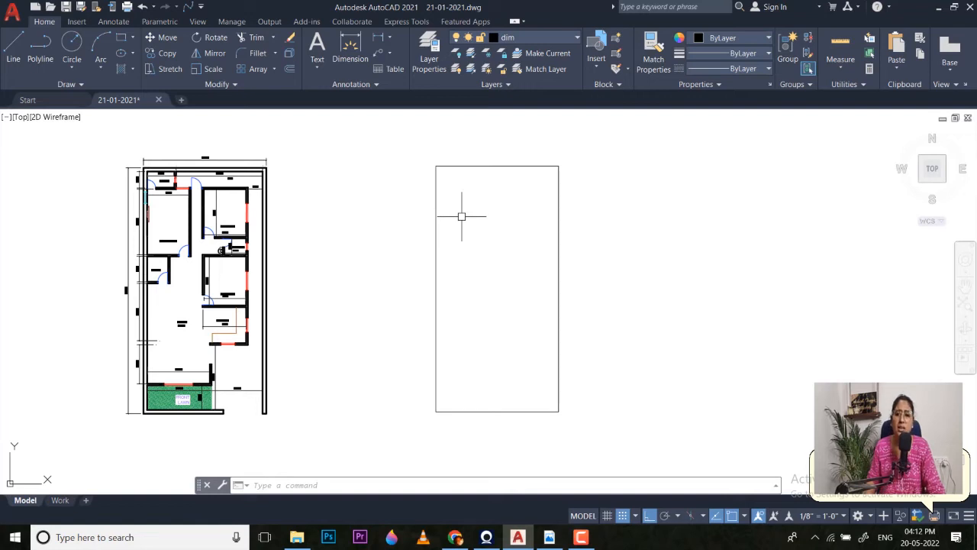
click(461, 218)
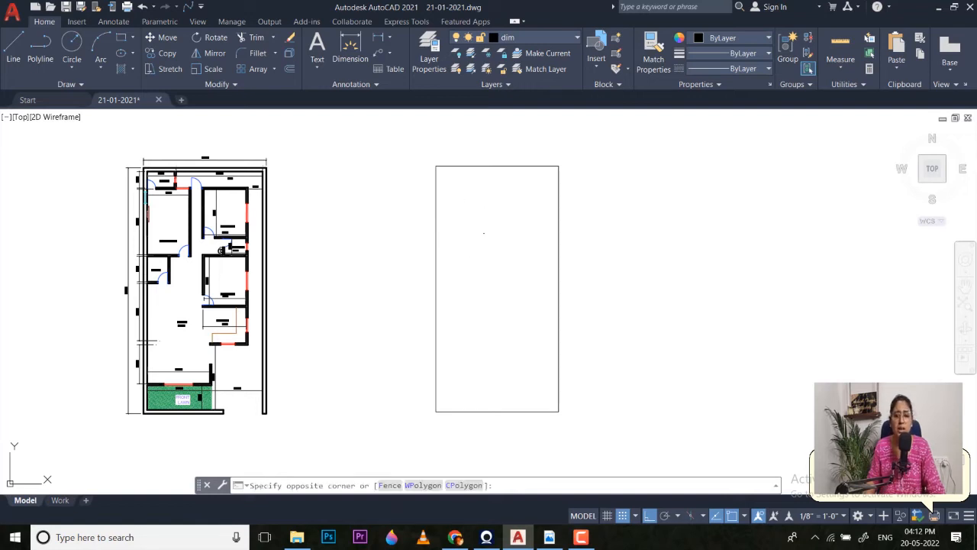
click(390, 211)
key(Escape)
middle_drag(456, 227, 426, 210)
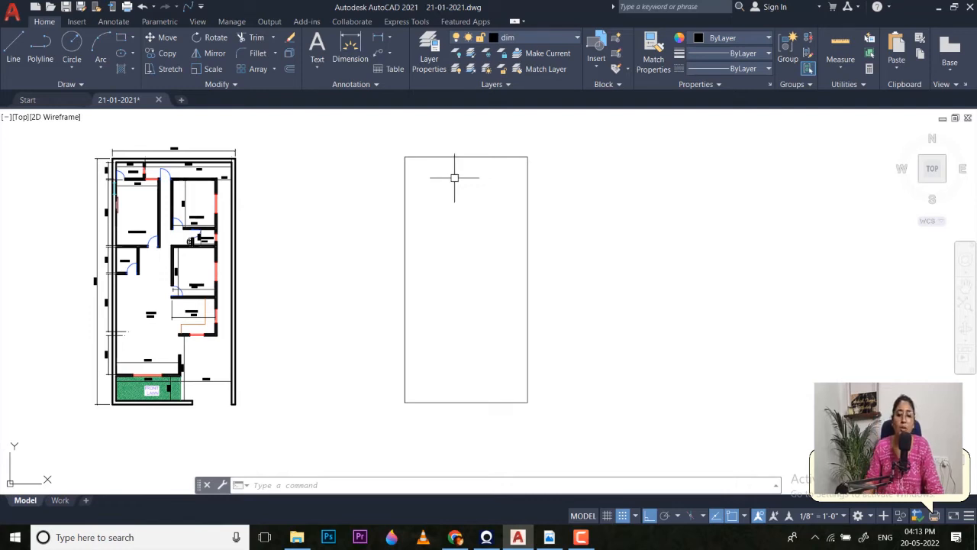
click(456, 177)
click(377, 139)
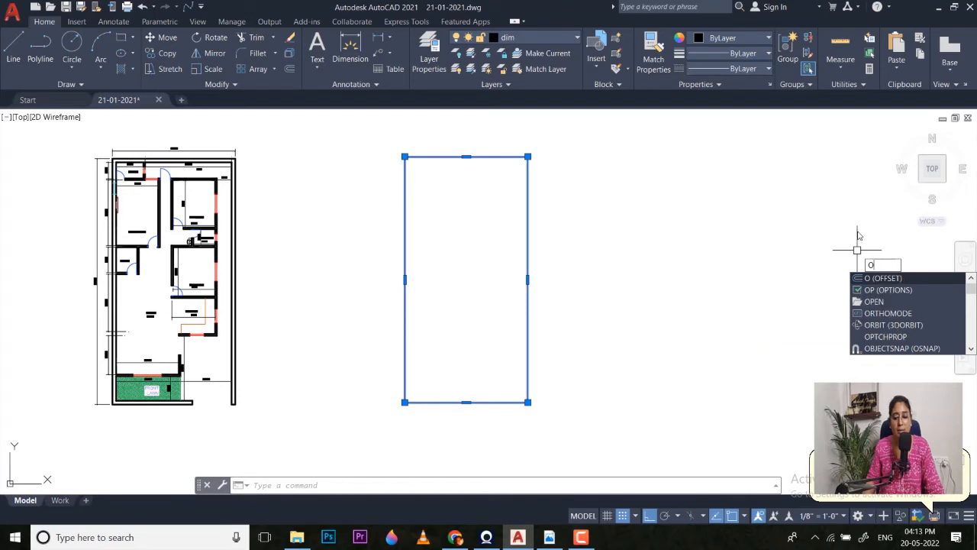
key(Return)
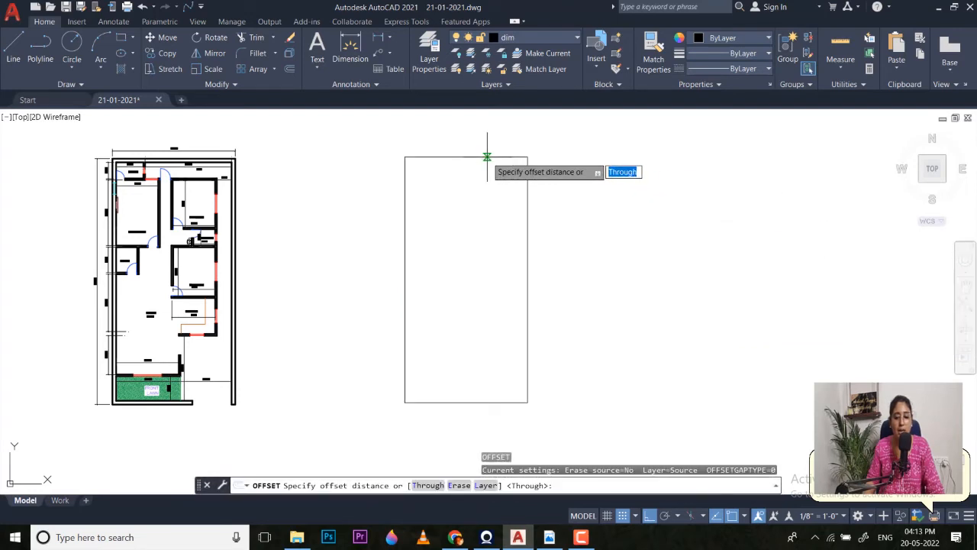
key(Escape)
key(Escape)
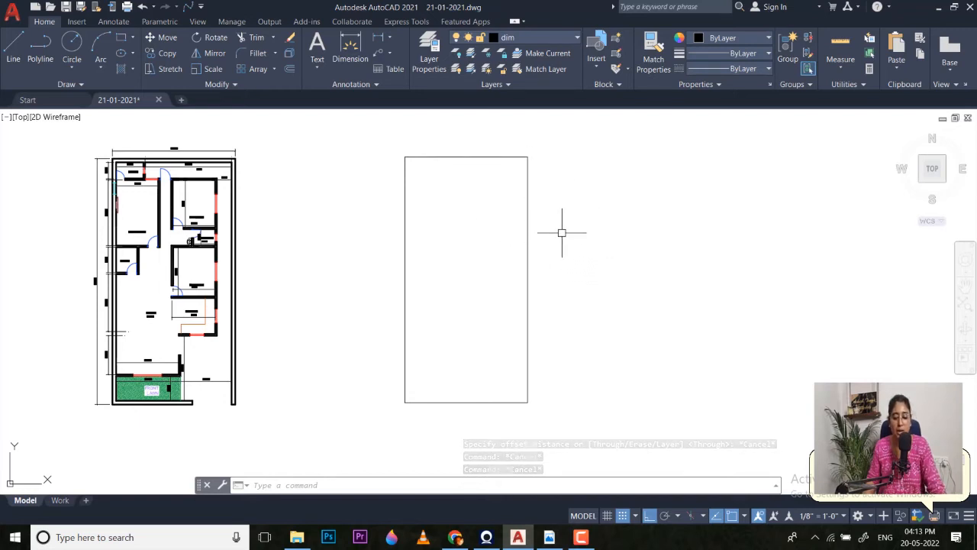
text(O)
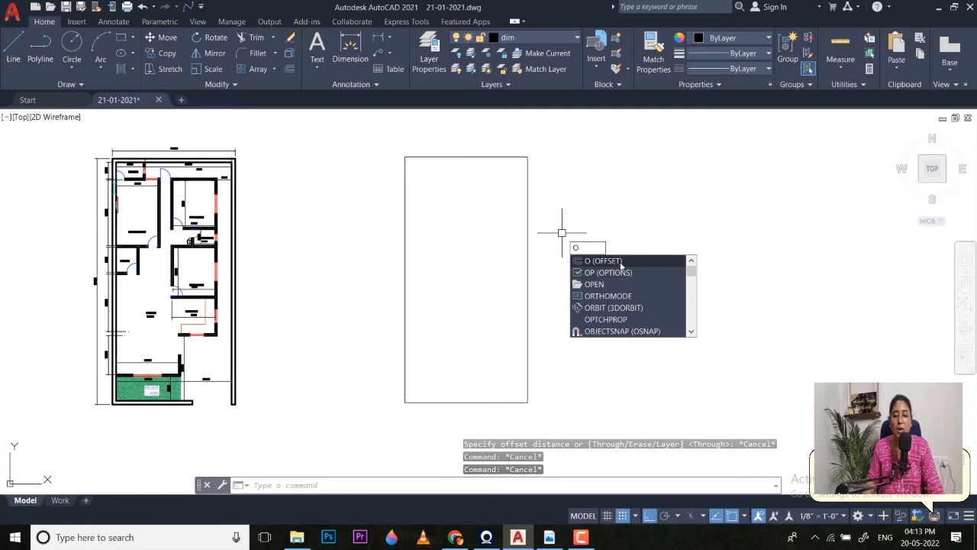
click(622, 262)
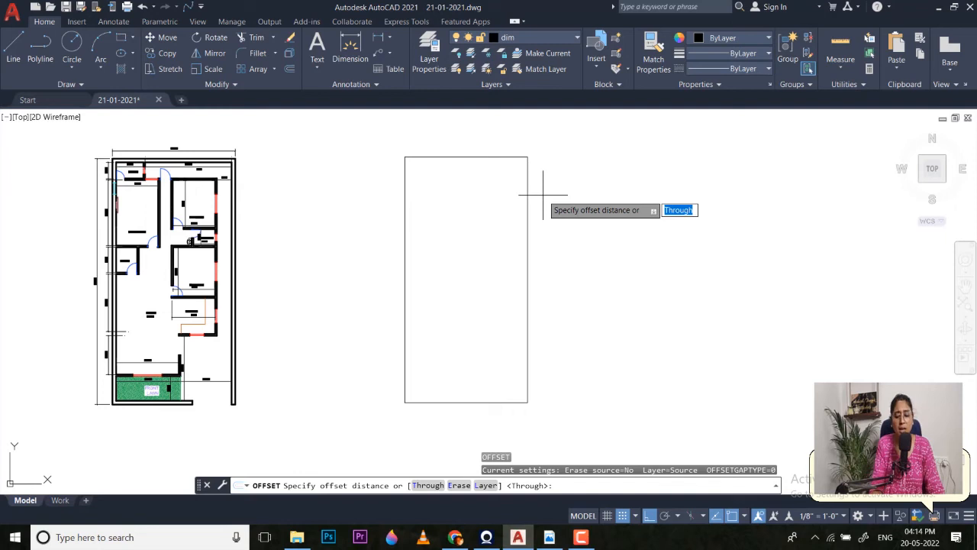
text(9)
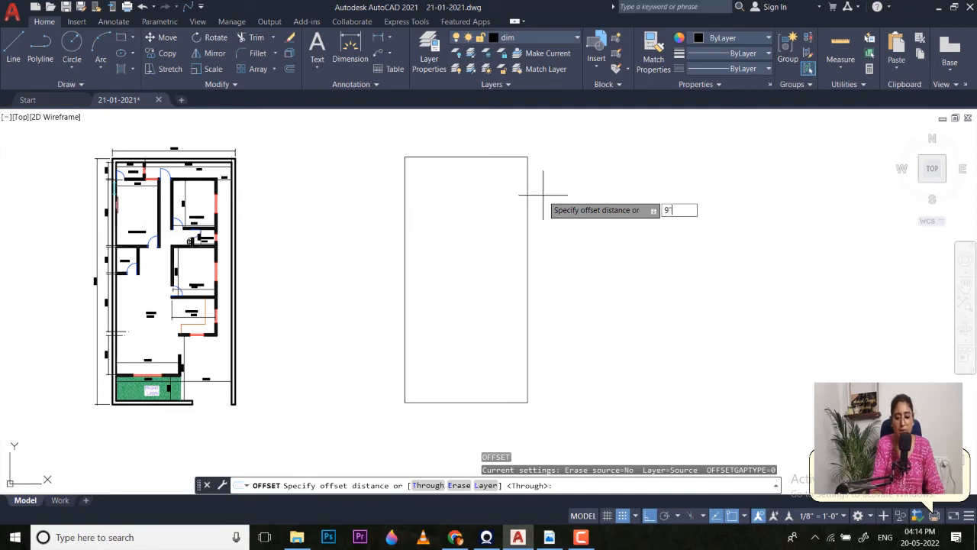
key(BackSpace)
key(Escape)
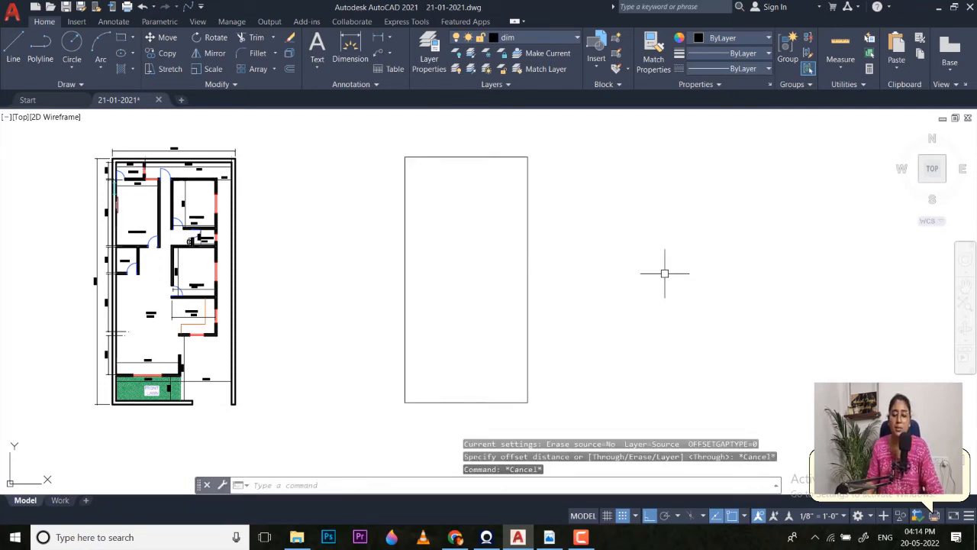
- Check the length type, precision and insertion scale in the Drawing Units settings, then close them
text(un)
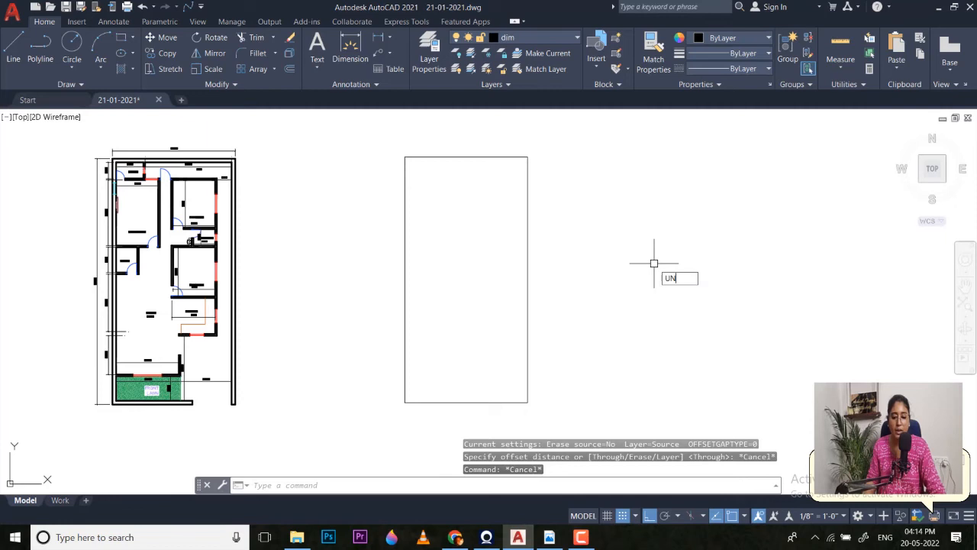
key(Return)
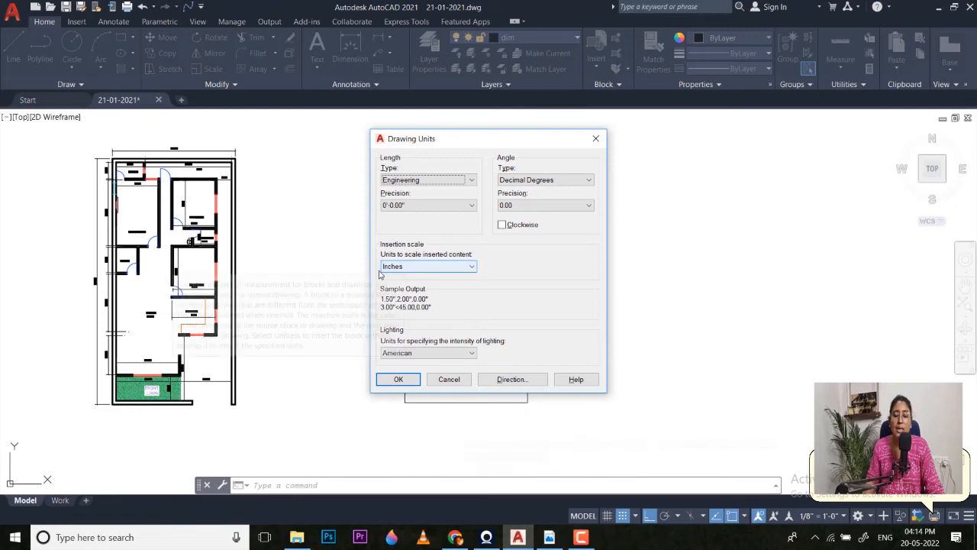
click(398, 380)
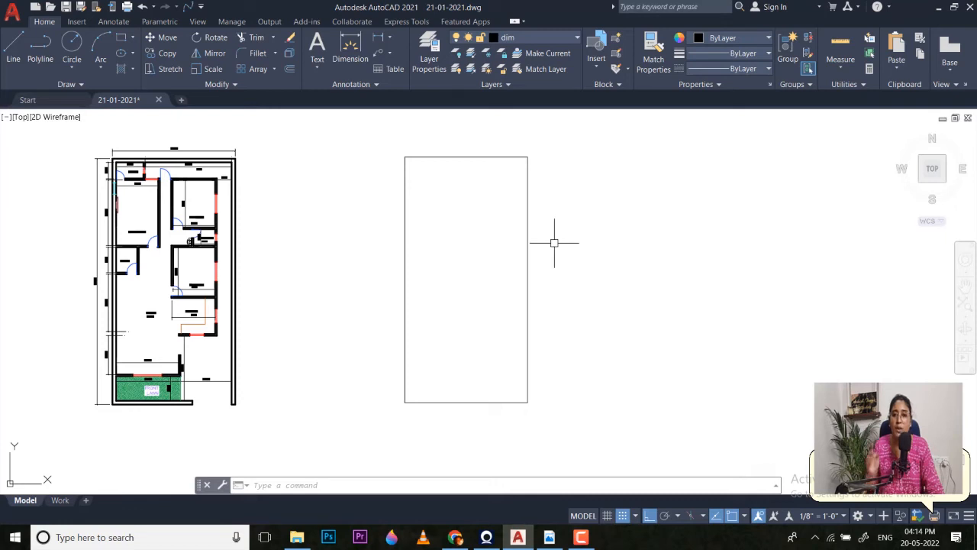
- Draw another 25' by 50' rectangle in the empty area beside the plot outline
text(rec)
key(Return)
click(642, 197)
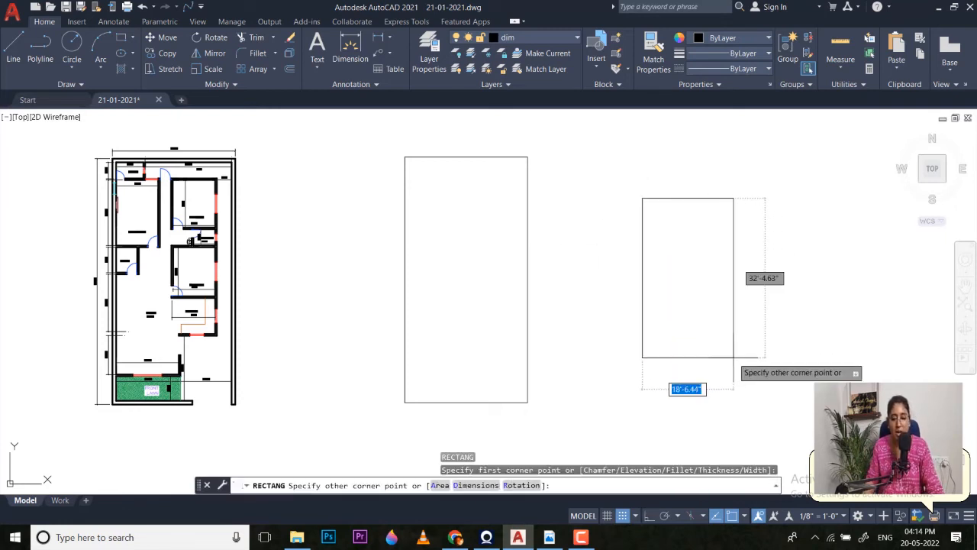
text(25)
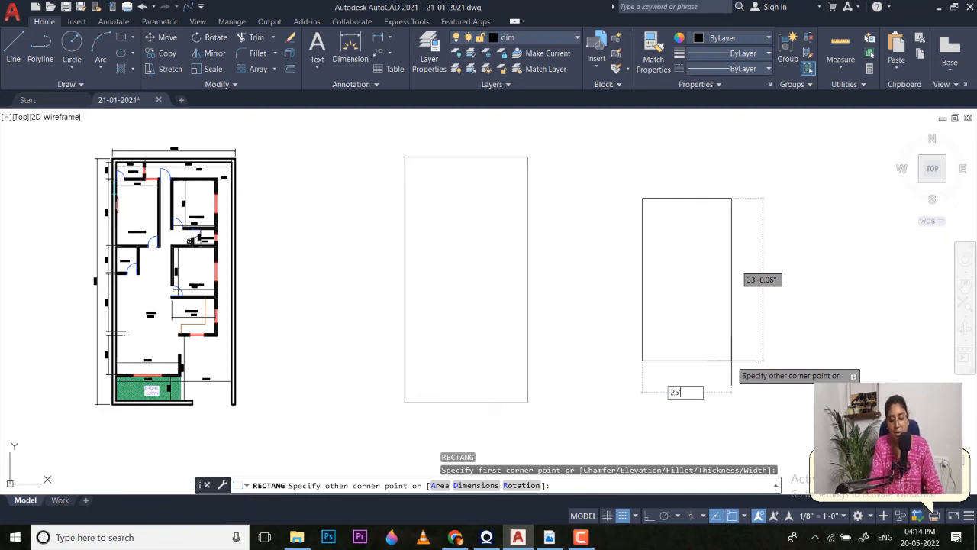
key(Tab)
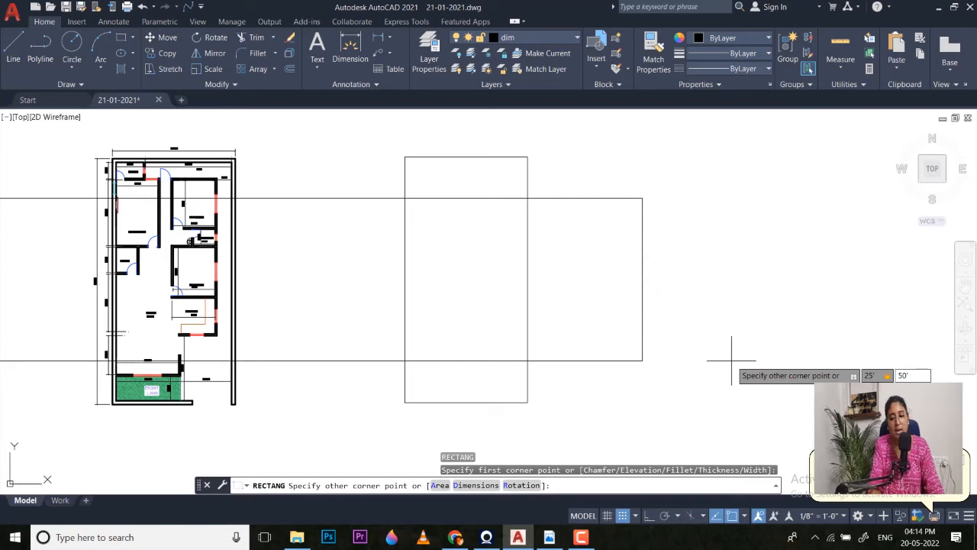
key(Return)
middle_drag(481, 165, 471, 188)
text(o)
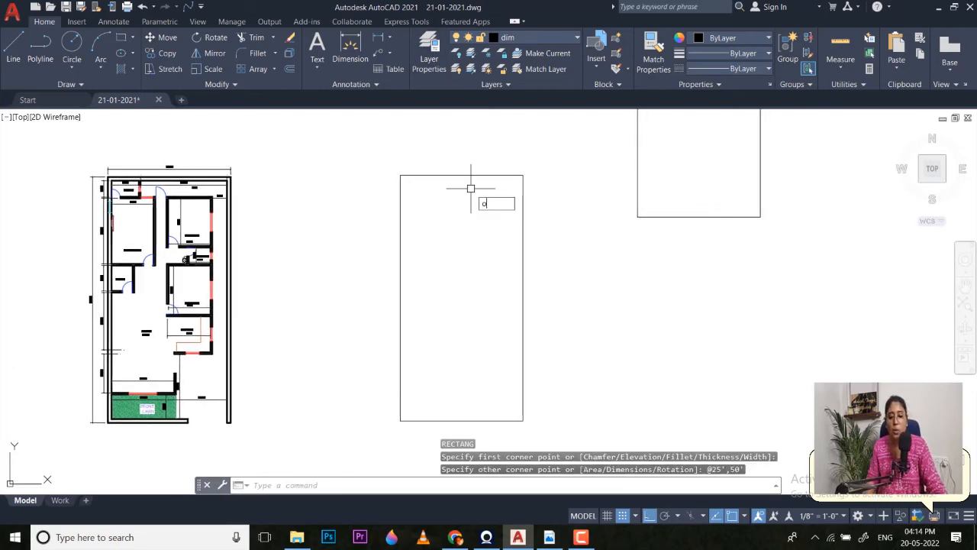
key(Return)
text(9)
key(Return)
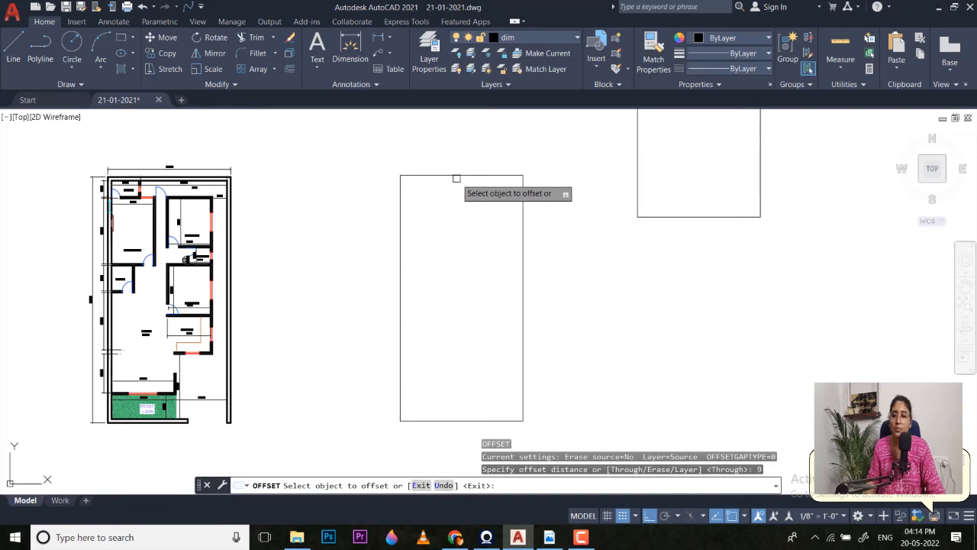
key(Escape)
key(Escape)
- Erase the extra 25' by 50' rectangle beside the plot outline
click(748, 306)
click(636, 169)
text(e)
key(Return)
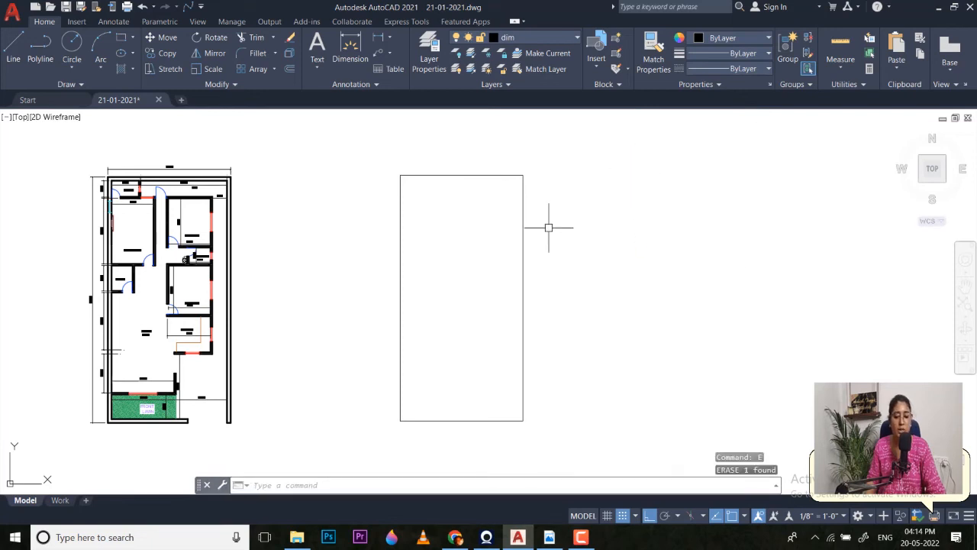
- Offset the plot outline rectangle 9" inward to form the boundary wall thickness
middle_drag(550, 224, 547, 229)
text(o)
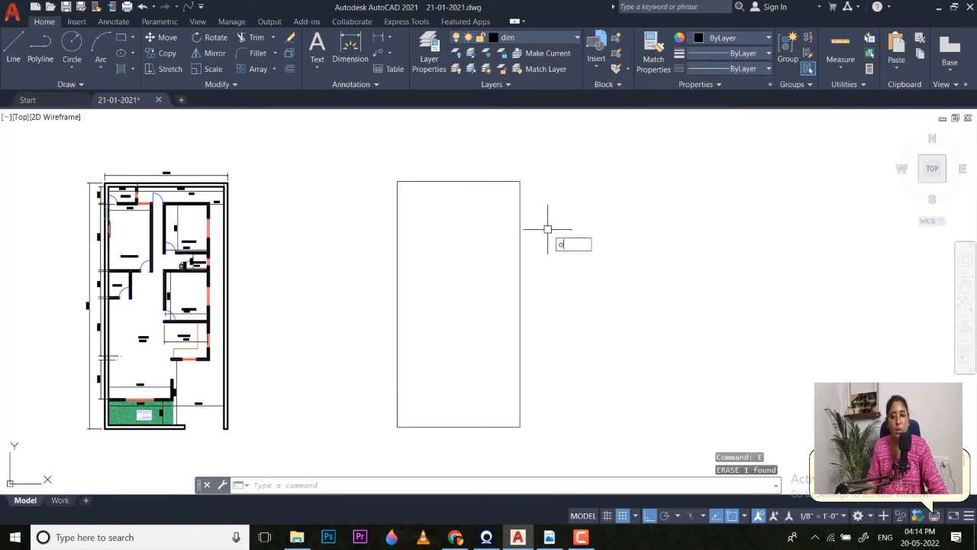
key(Return)
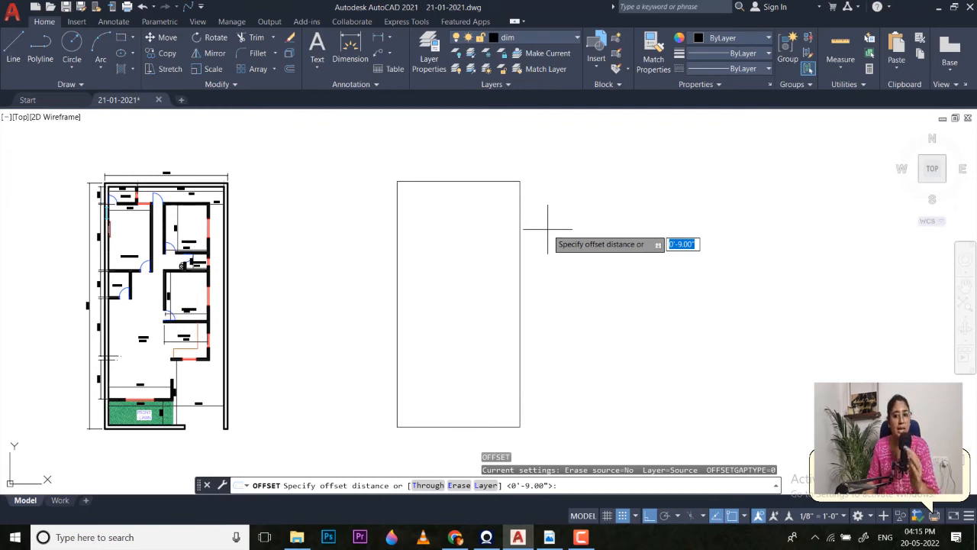
text(9)
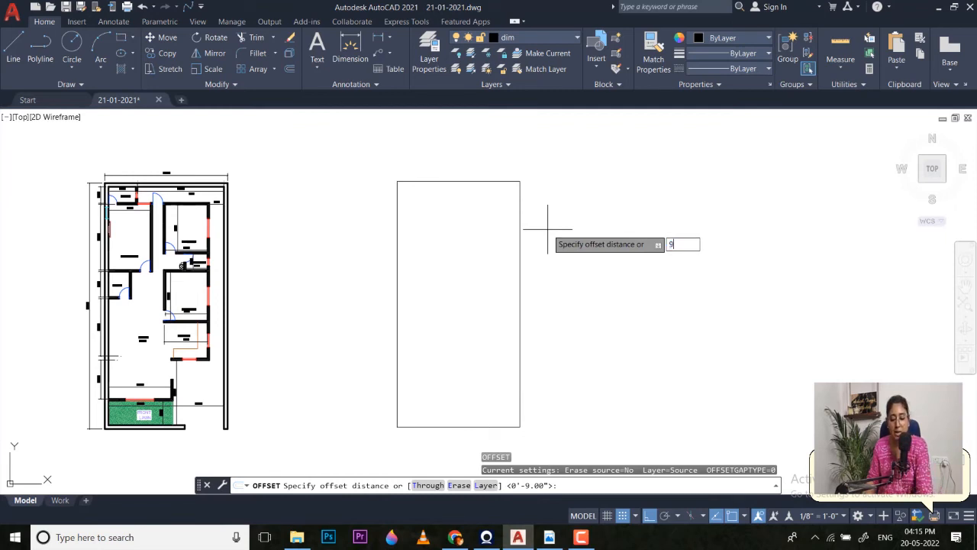
key(Return)
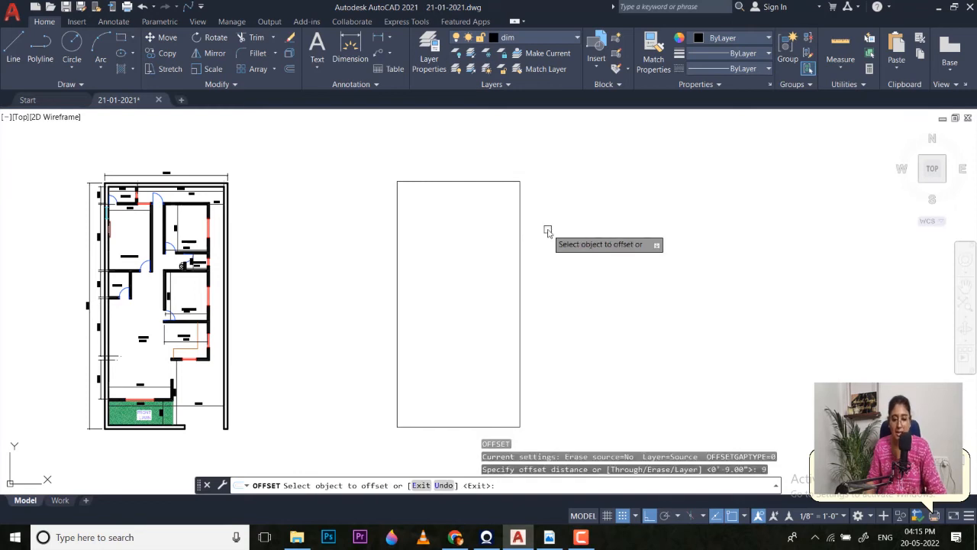
click(458, 183)
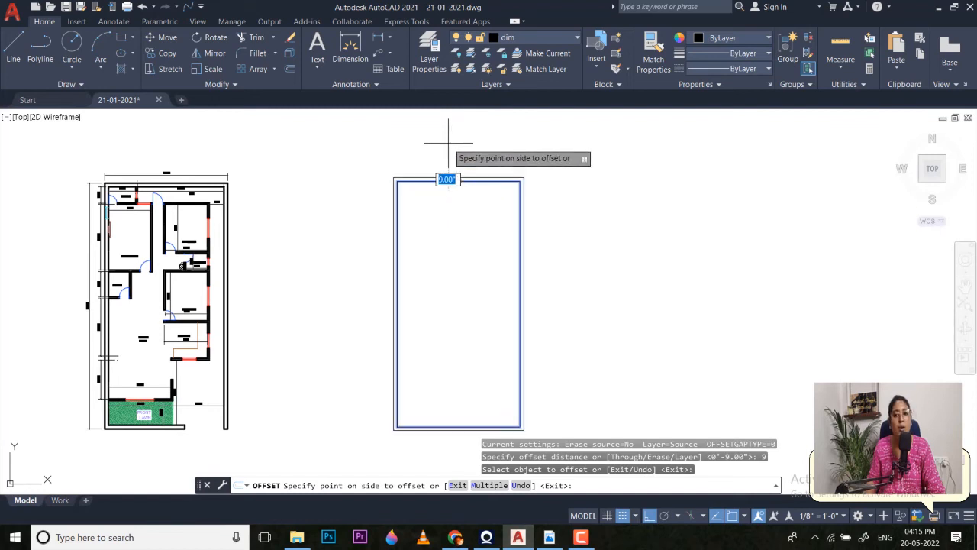
click(456, 233)
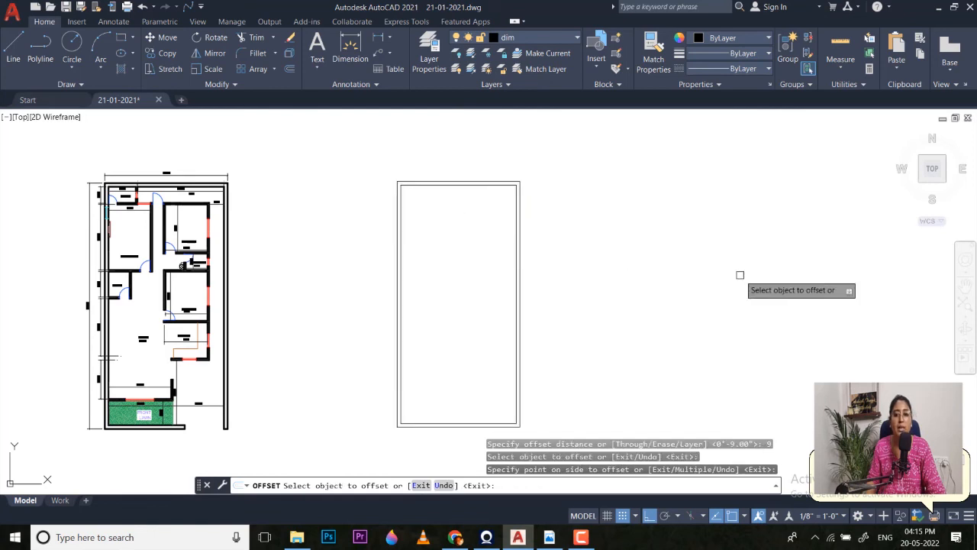
key(Escape)
- Dimension the vertical gap between the outer and inner outlines at the plot's upper-left corner, placing the dimension outside the wall
scroll(403, 190, up, 7)
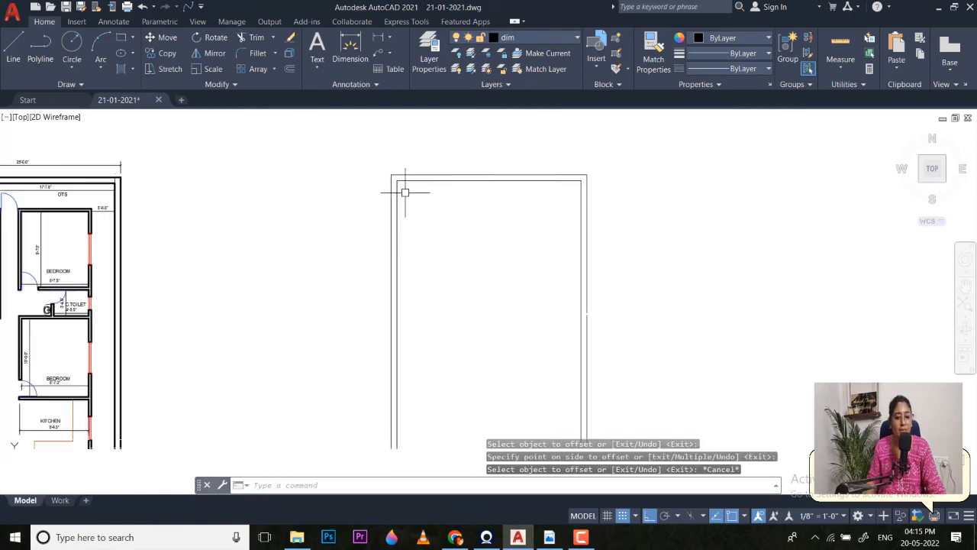
middle_drag(397, 181, 416, 210)
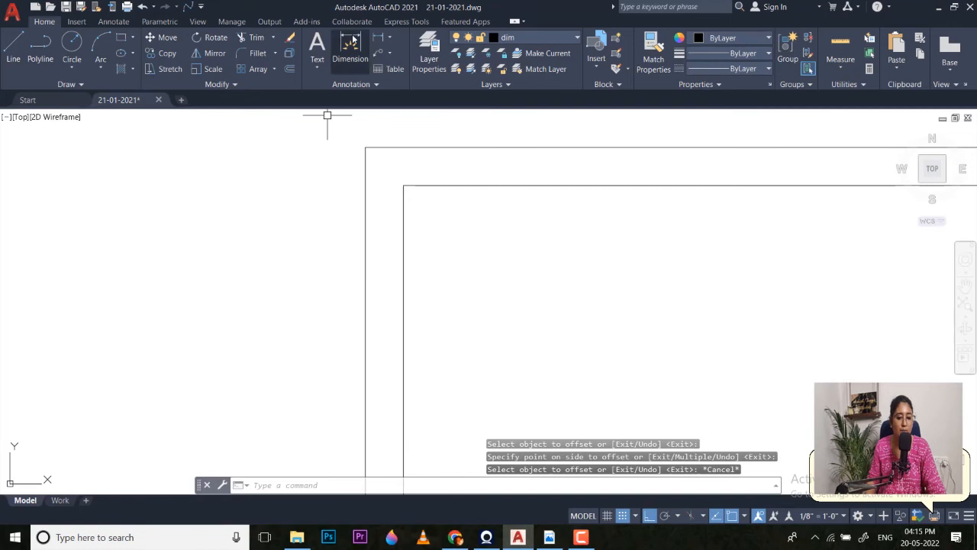
click(350, 50)
click(404, 185)
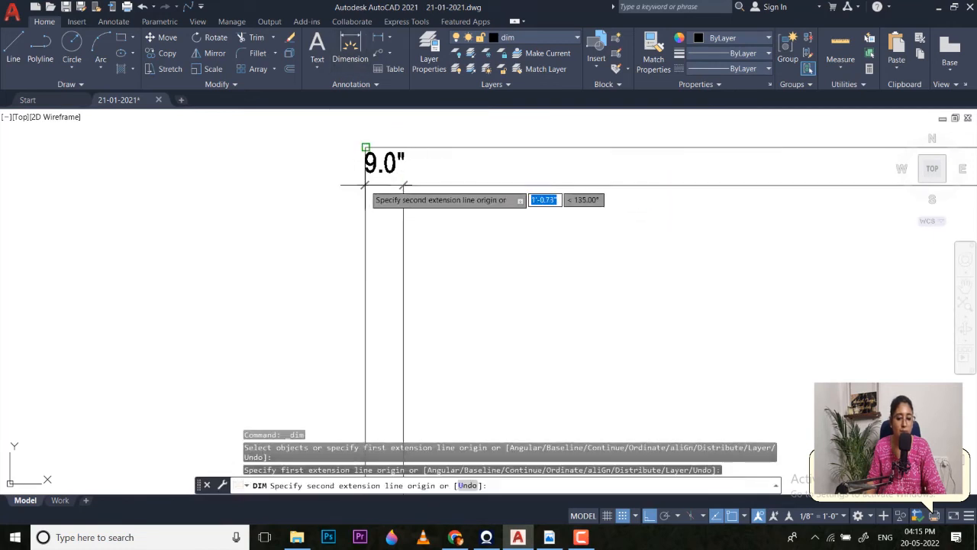
click(367, 148)
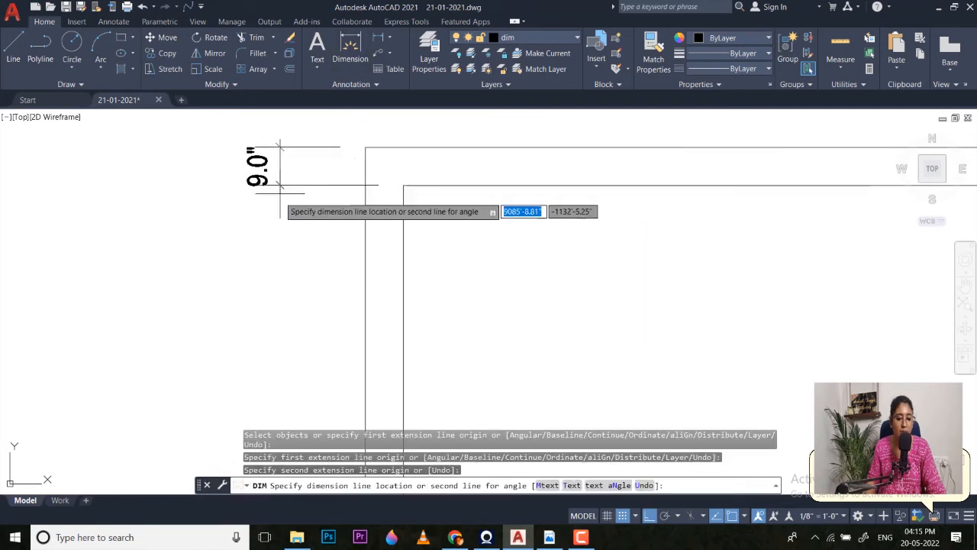
click(310, 227)
key(Escape)
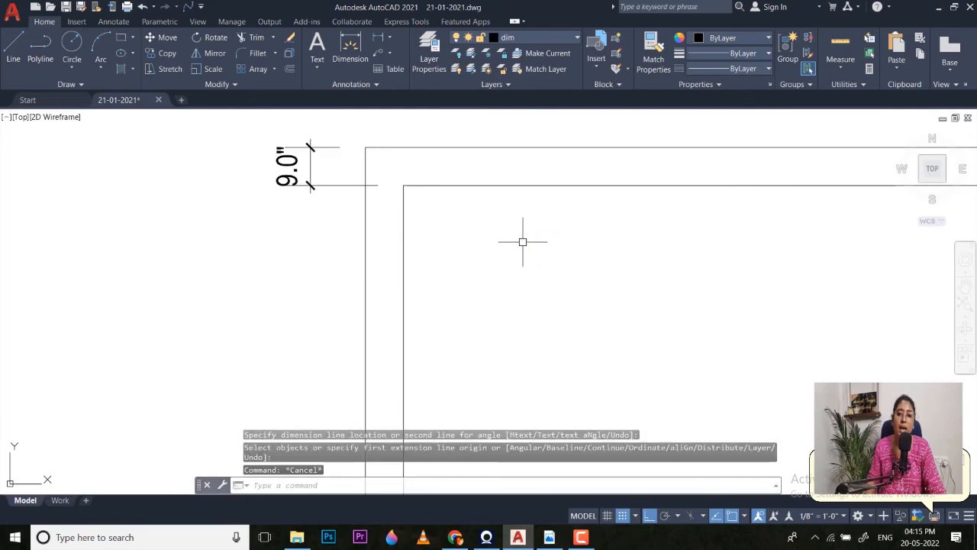
- Erase the wall thickness dimension at the plot's upper-left corner
click(313, 219)
click(271, 142)
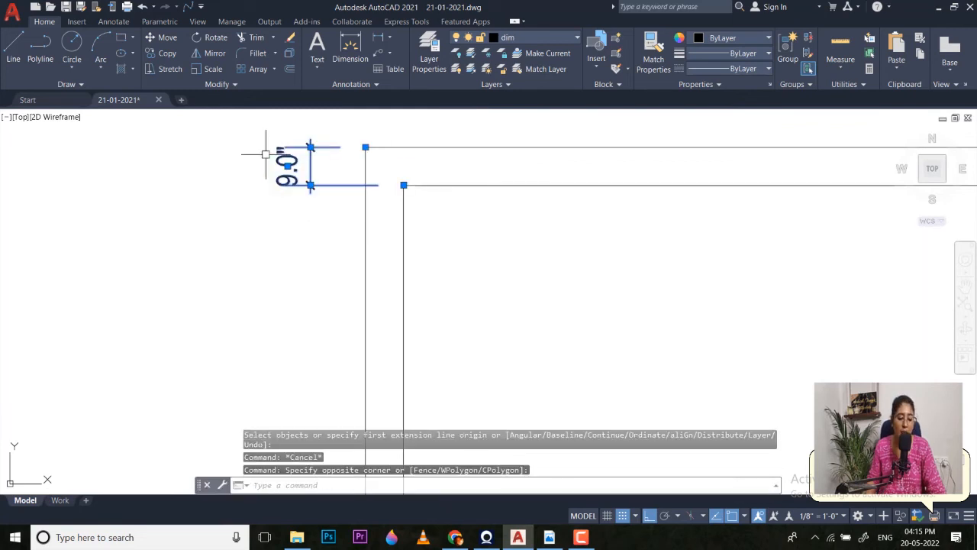
text(e)
key(Return)
scroll(297, 181, down, 8)
middle_drag(340, 226, 354, 218)
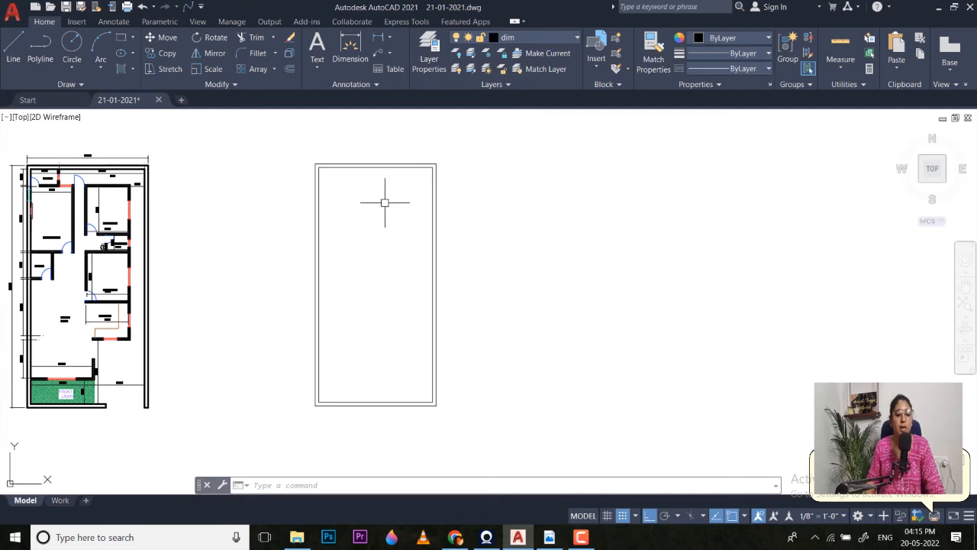
middle_drag(348, 227, 367, 220)
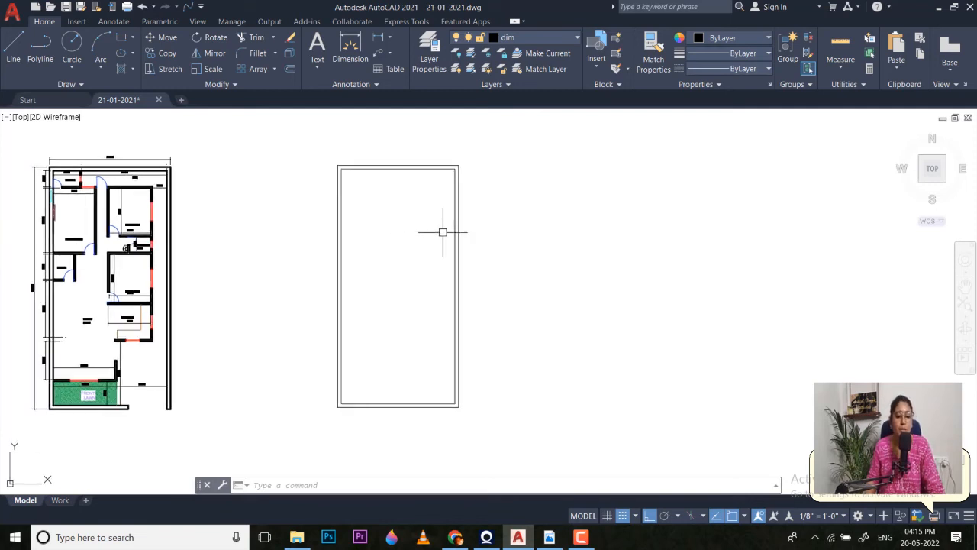
middle_drag(442, 227, 454, 238)
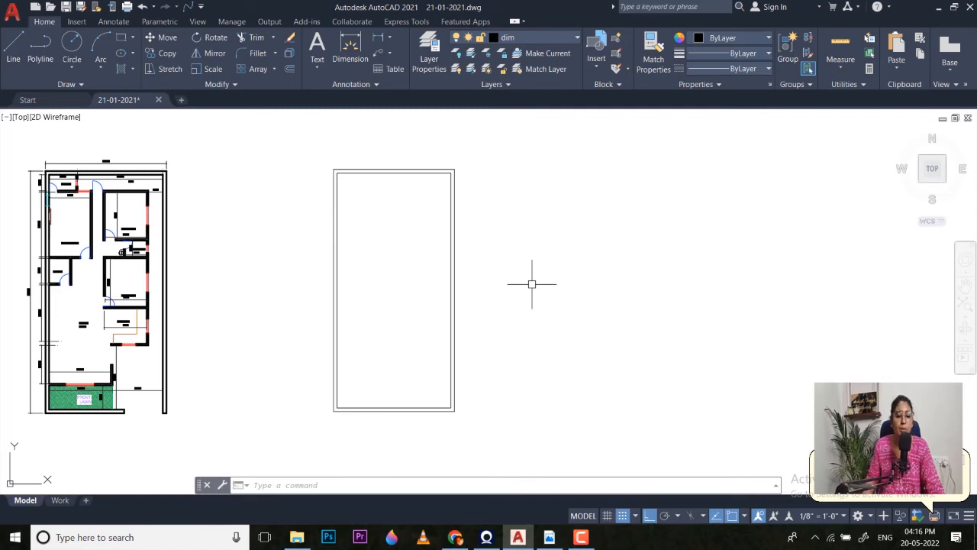
key(Escape)
scroll(474, 260, down, 2)
middle_drag(443, 258, 468, 248)
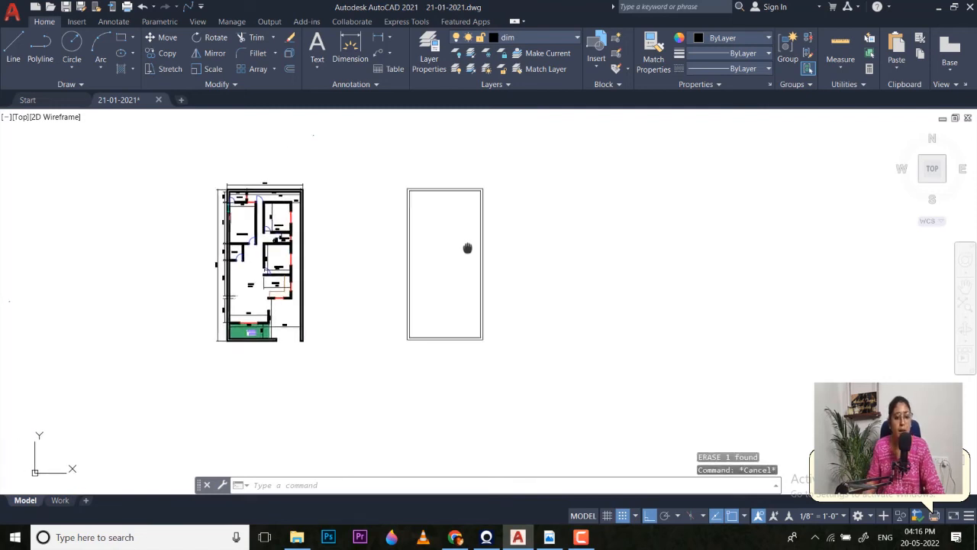
right_click(105, 330)
key(Escape)
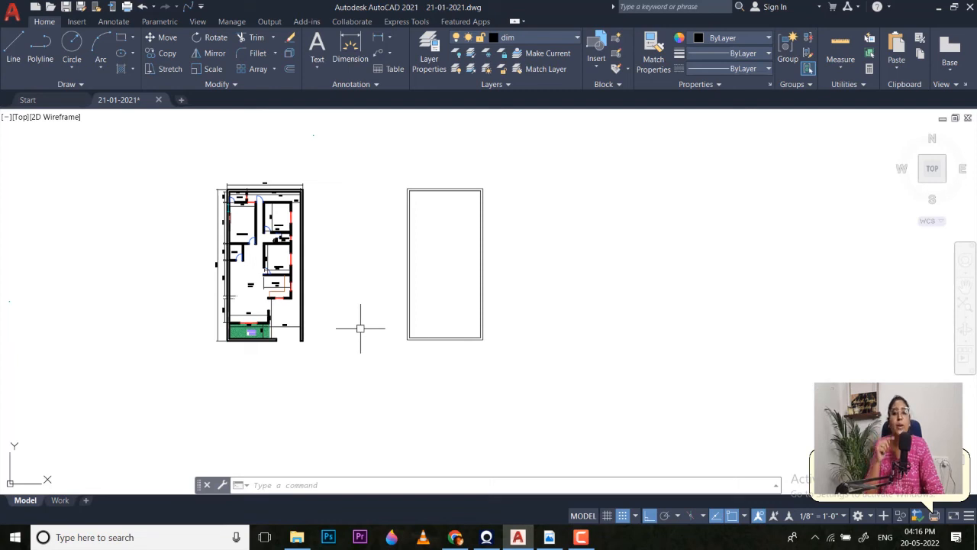
scroll(277, 290, up, 2)
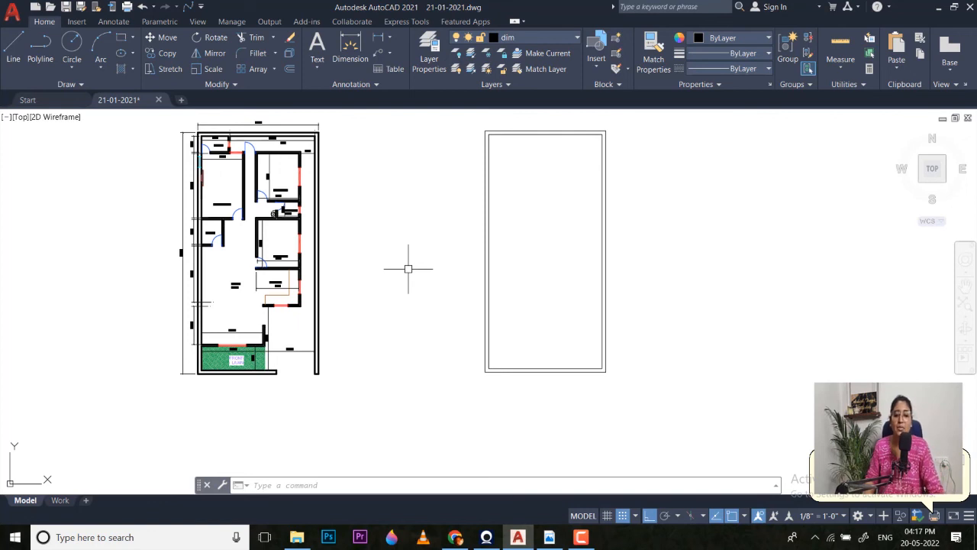
middle_drag(394, 235, 391, 282)
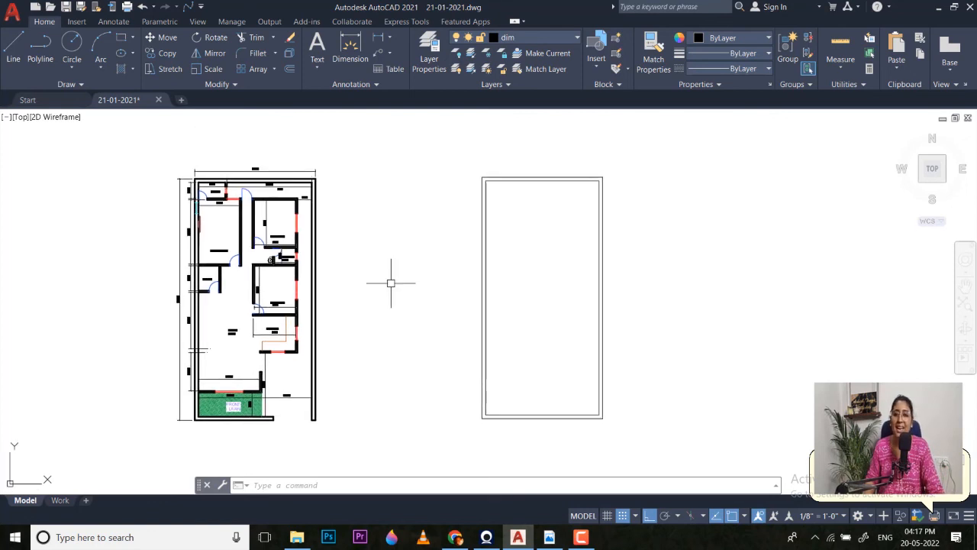